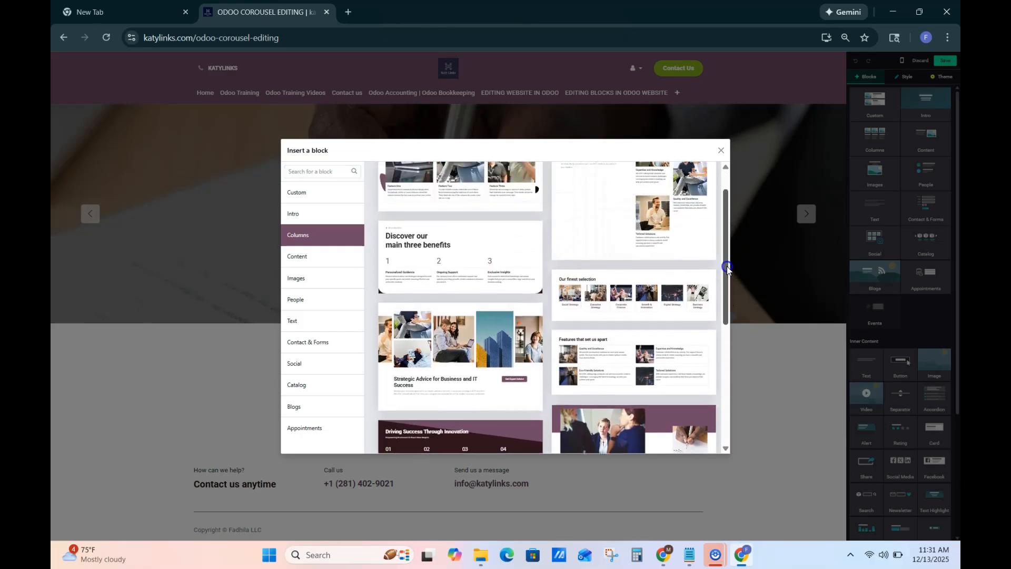
Insert the "Our finest selection" columns block below the carousel and select the block
{"action": "left_click", "coordinate": [637, 340]}
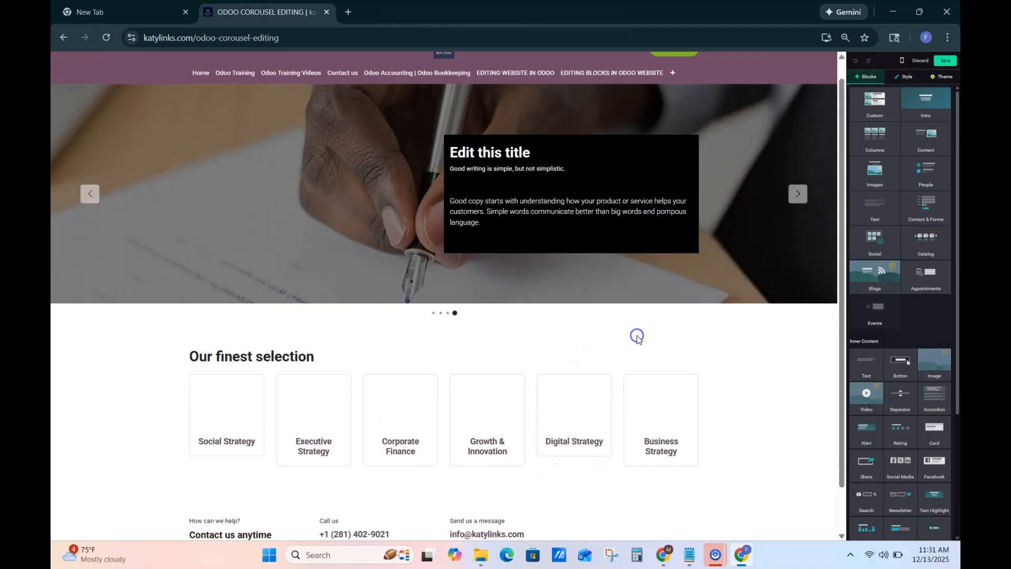
{"action": "left_click", "coordinate": [716, 354]}
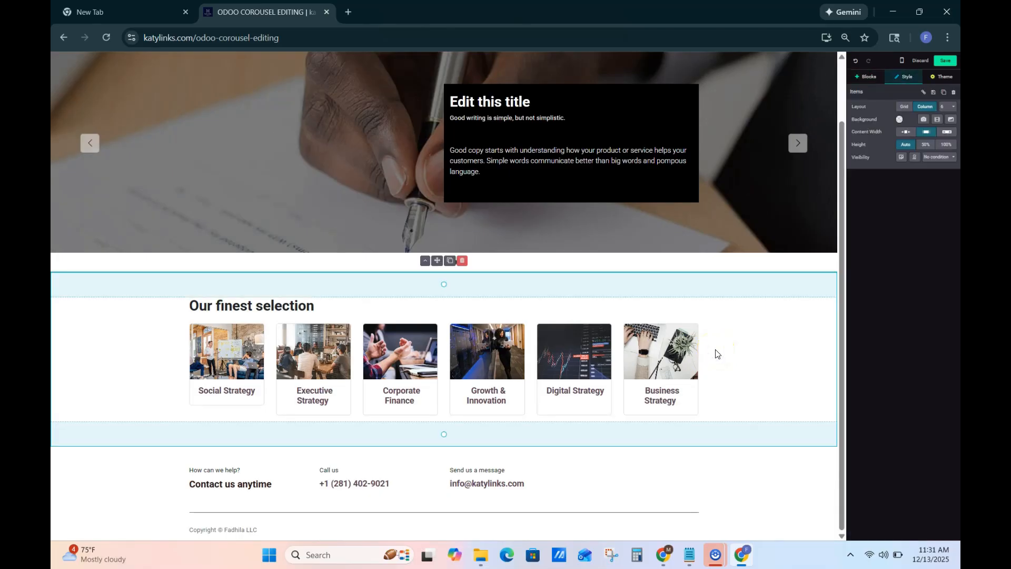
{"action": "left_click", "coordinate": [870, 76]}
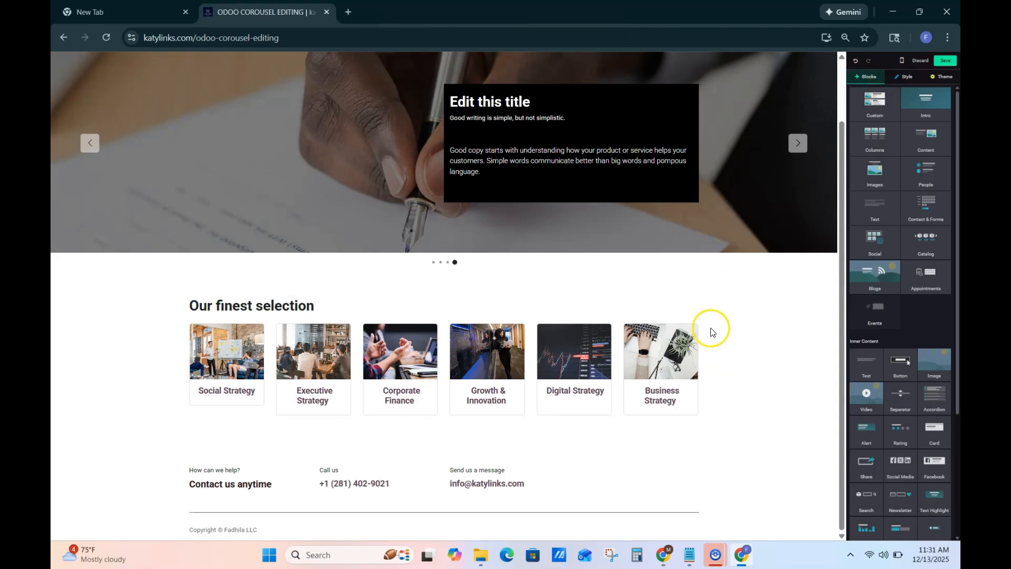
{"action": "left_click", "coordinate": [710, 330]}
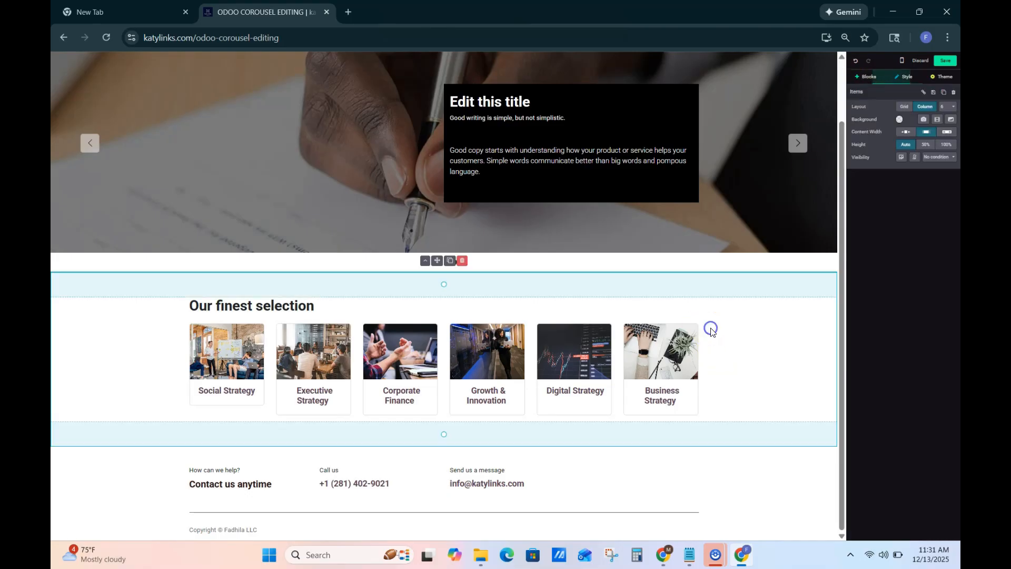
Preview alternative column counts, such as 3, for the "Our finest selection" block
{"action": "left_click", "coordinate": [953, 108]}
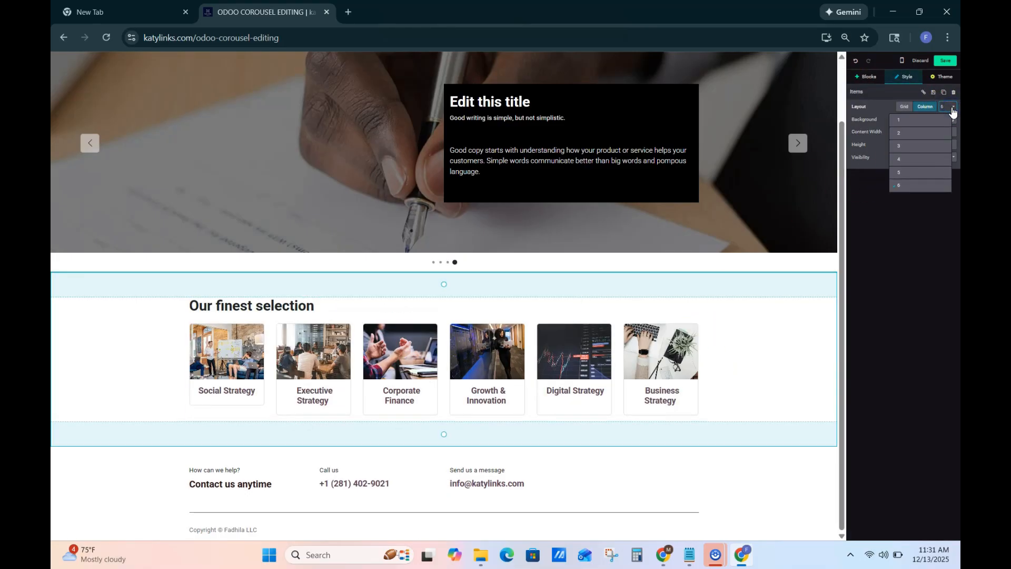
{"action": "left_click", "coordinate": [917, 147]}
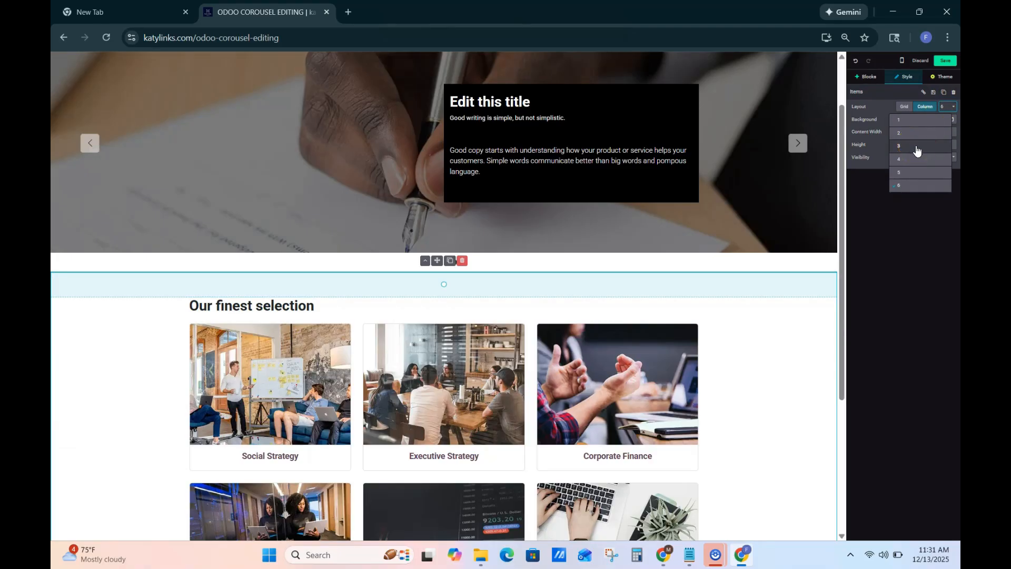
{"action": "left_click", "coordinate": [917, 174]}
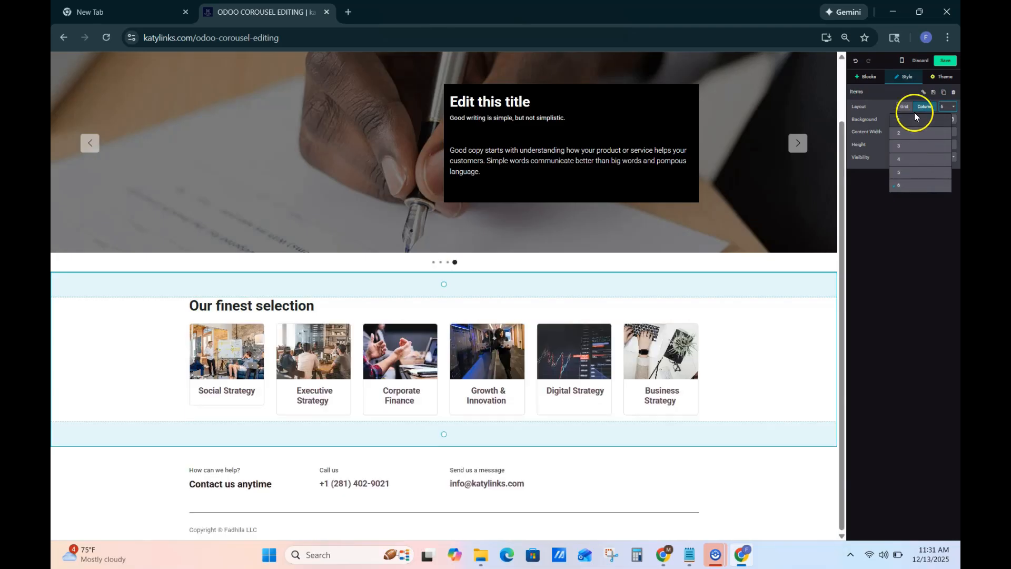
{"action": "left_click", "coordinate": [772, 325]}
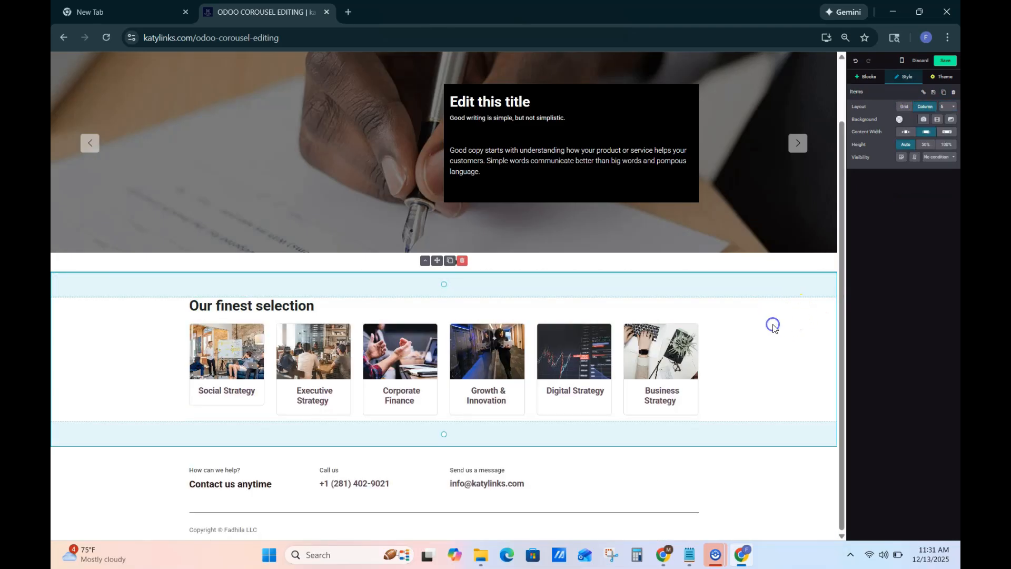
Try the Grid layout on the block, preview the Social Strategy card's cover image ratios, and return to the Column layout
{"action": "left_click", "coordinate": [905, 106]}
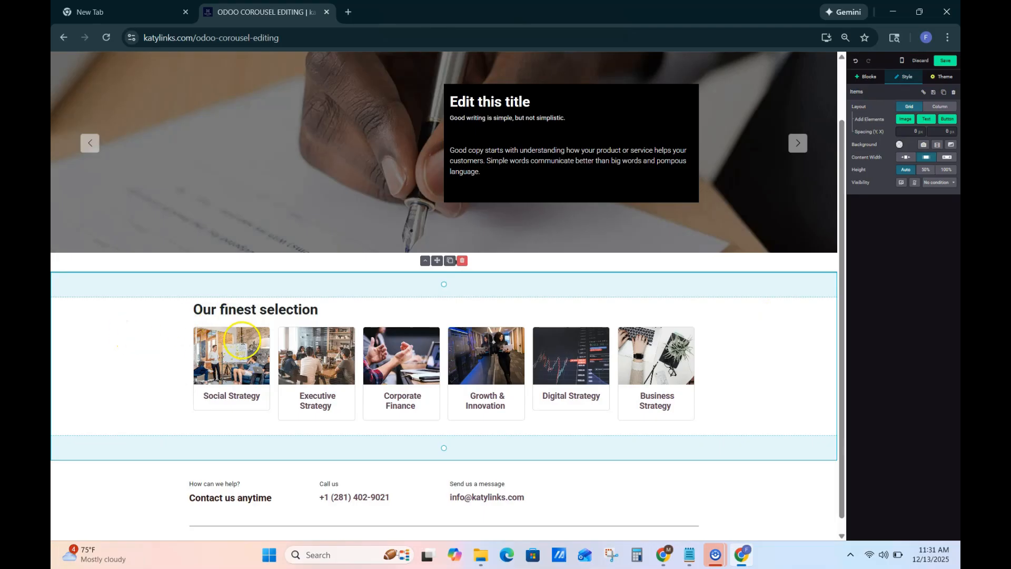
{"action": "left_click", "coordinate": [242, 339]}
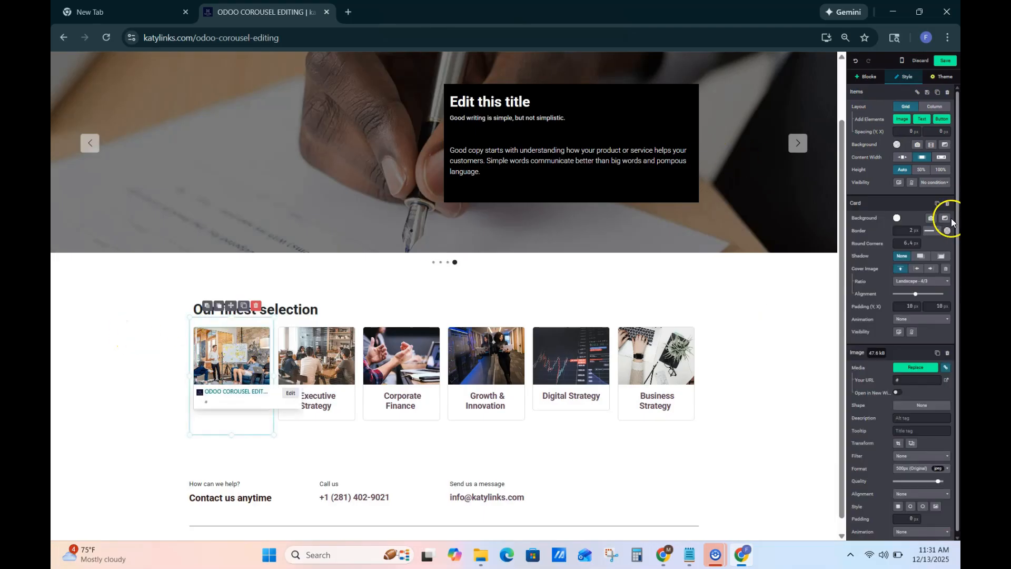
{"action": "left_click", "coordinate": [941, 171]}
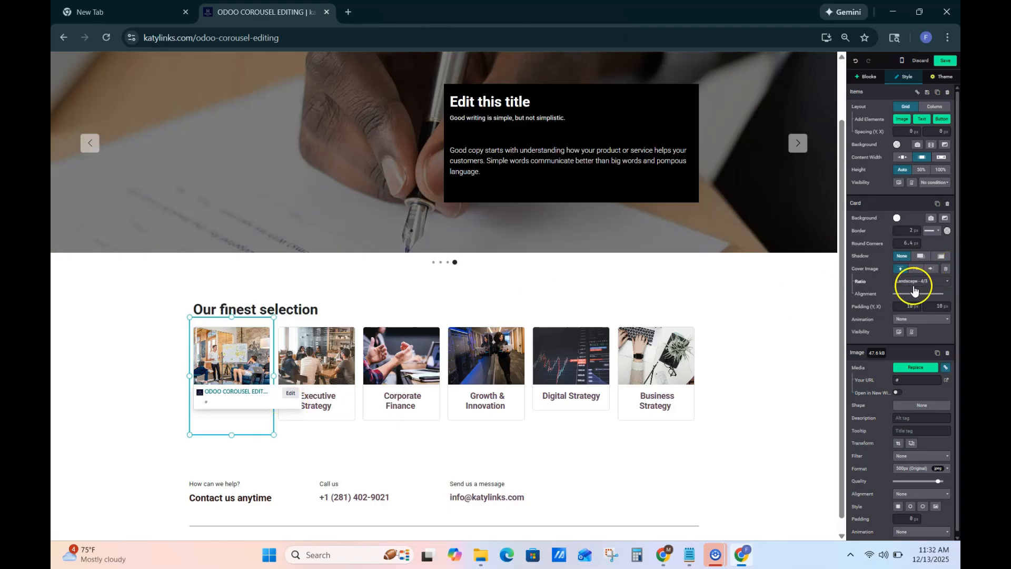
{"action": "left_click", "coordinate": [945, 284]}
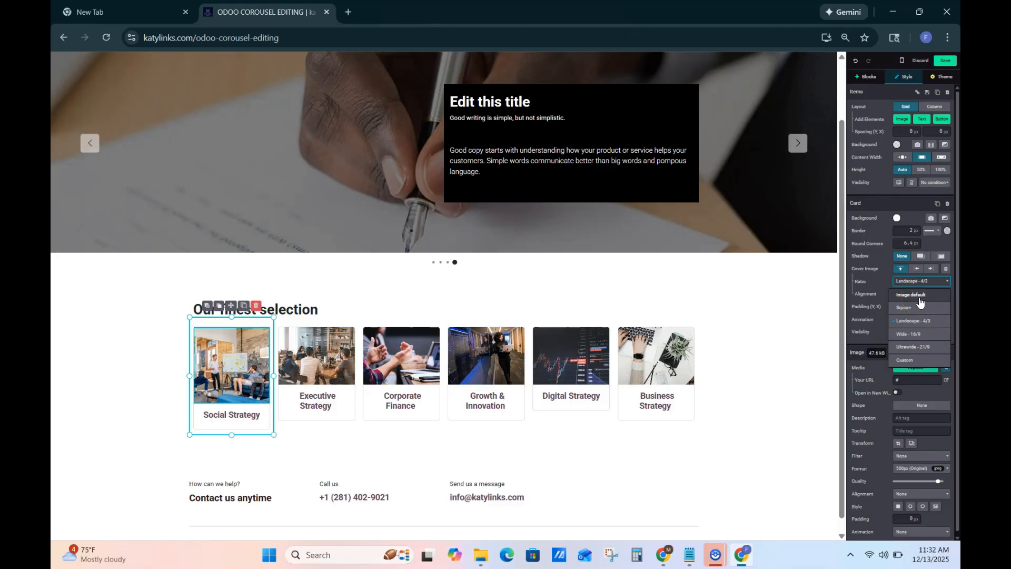
{"action": "left_click", "coordinate": [779, 347]}
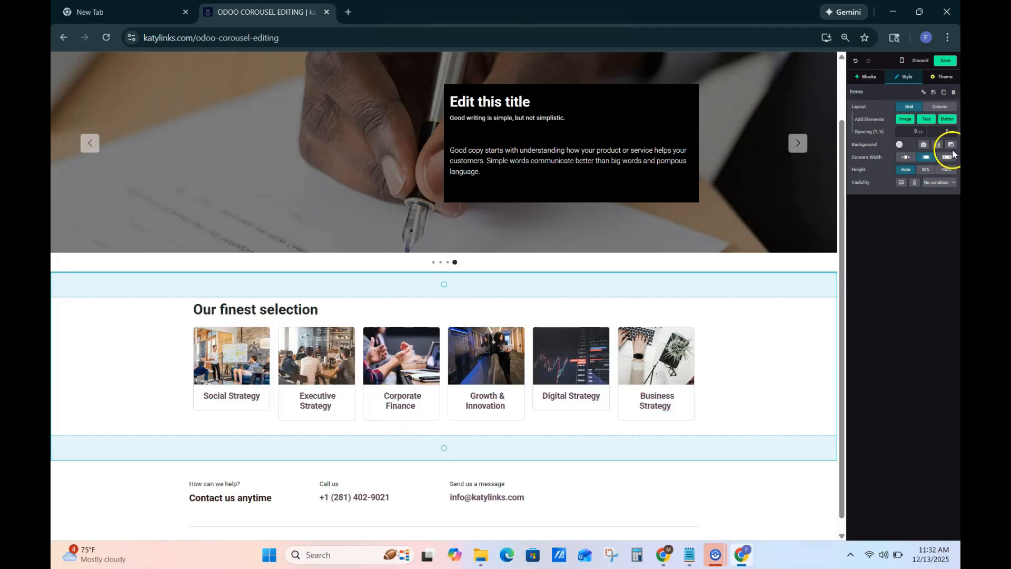
{"action": "left_click", "coordinate": [941, 106]}
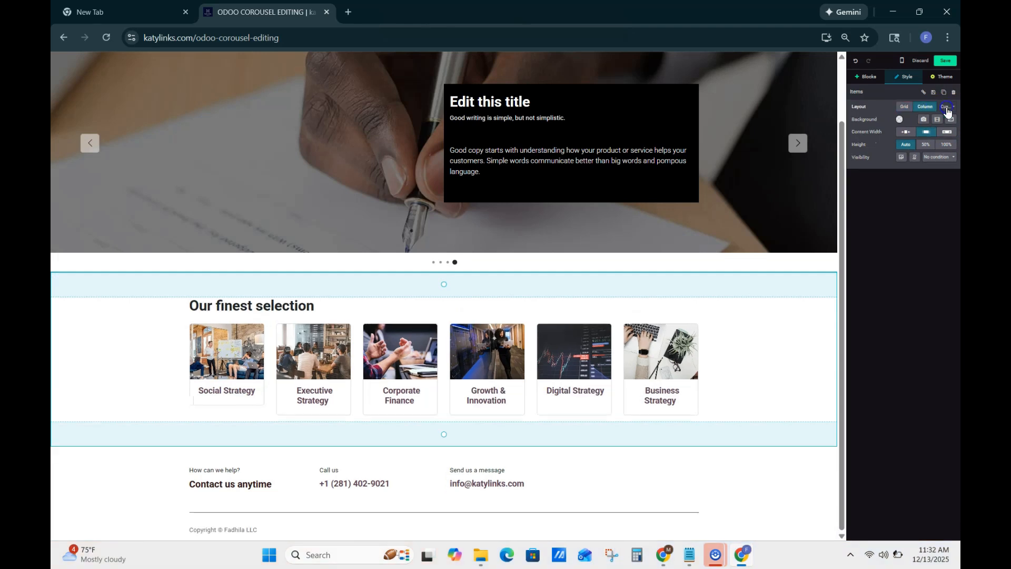
Duplicate the "Our finest selection" block and reselect the original block
{"action": "left_click", "coordinate": [670, 343]}
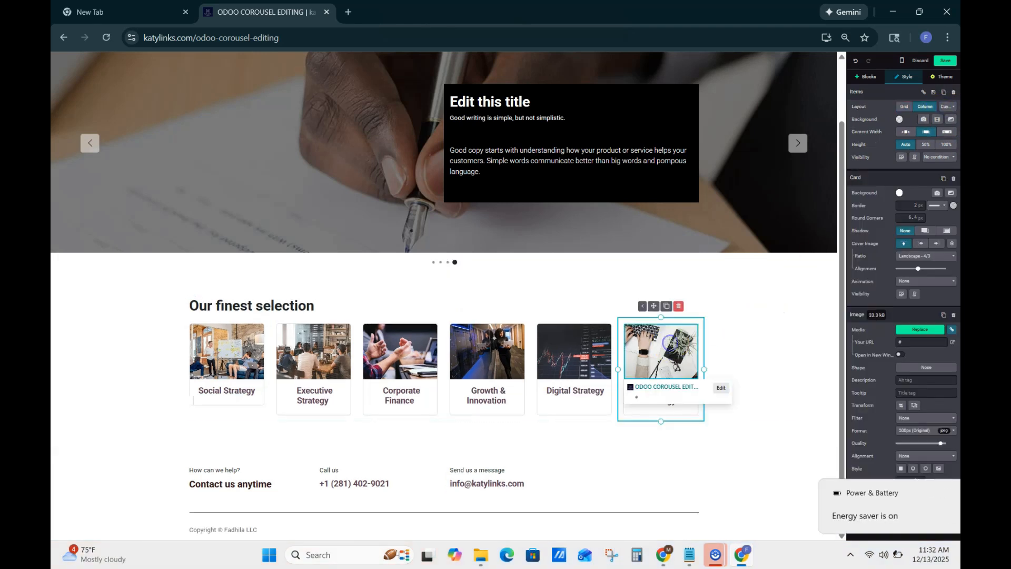
{"action": "left_click", "coordinate": [944, 93]}
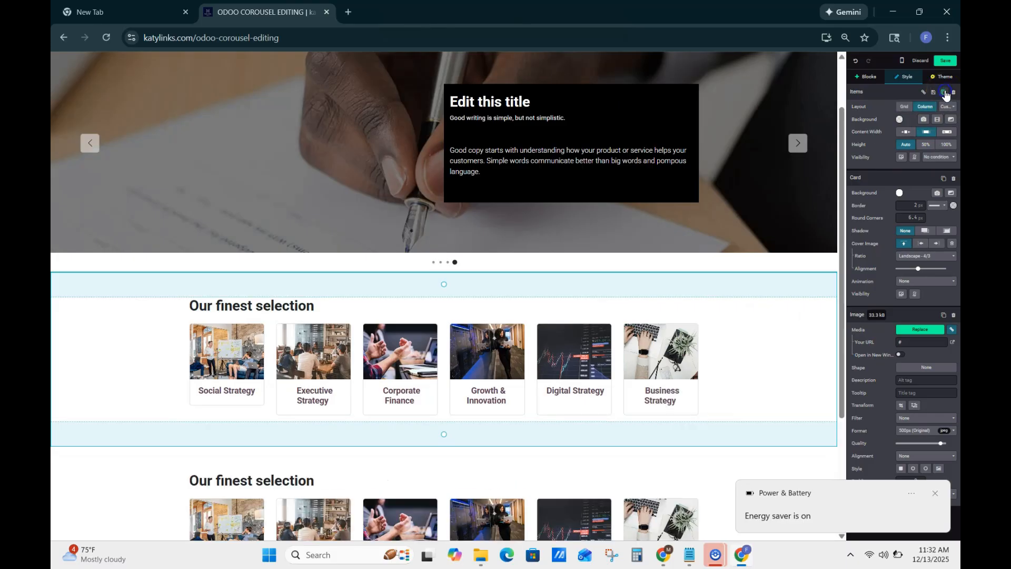
{"action": "left_click_drag", "start_coordinate": [840, 318], "coordinate": [836, 340]}
{"action": "left_click", "coordinate": [735, 322]}
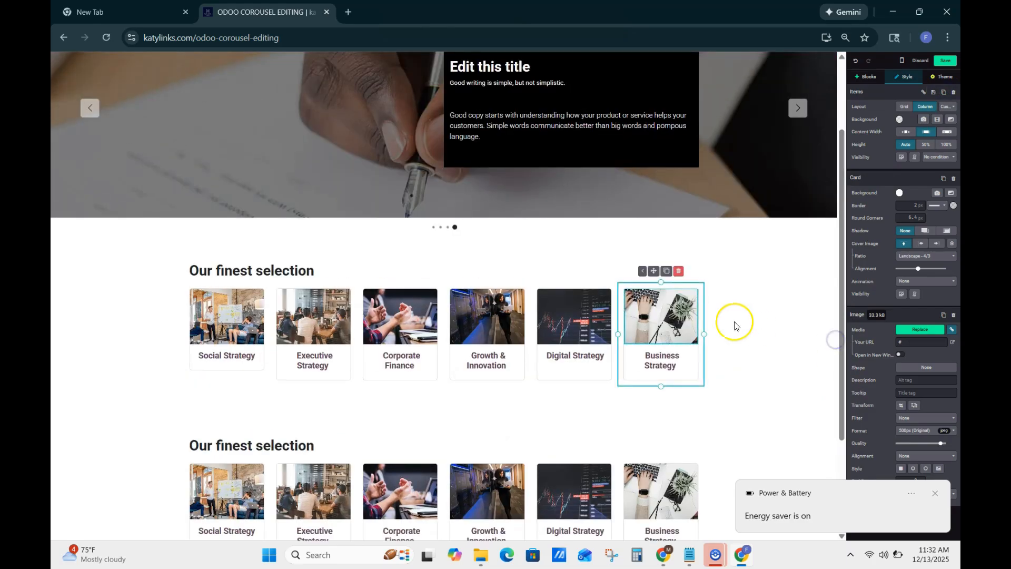
{"action": "left_click", "coordinate": [735, 324]}
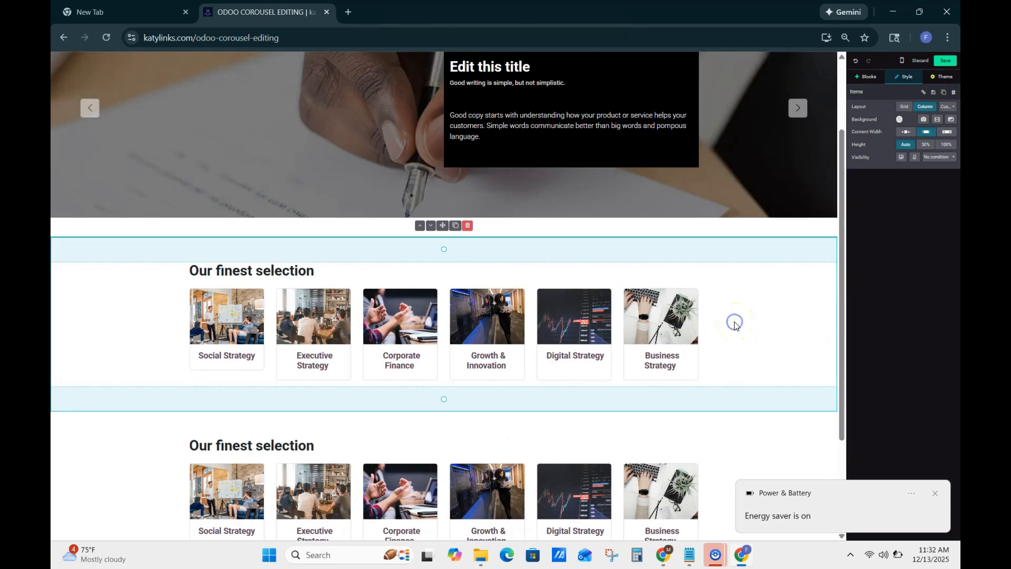
Replace the Business Strategy card's image in the upper block with the photo of a phone beside a laptop
{"action": "left_click", "coordinate": [649, 313]}
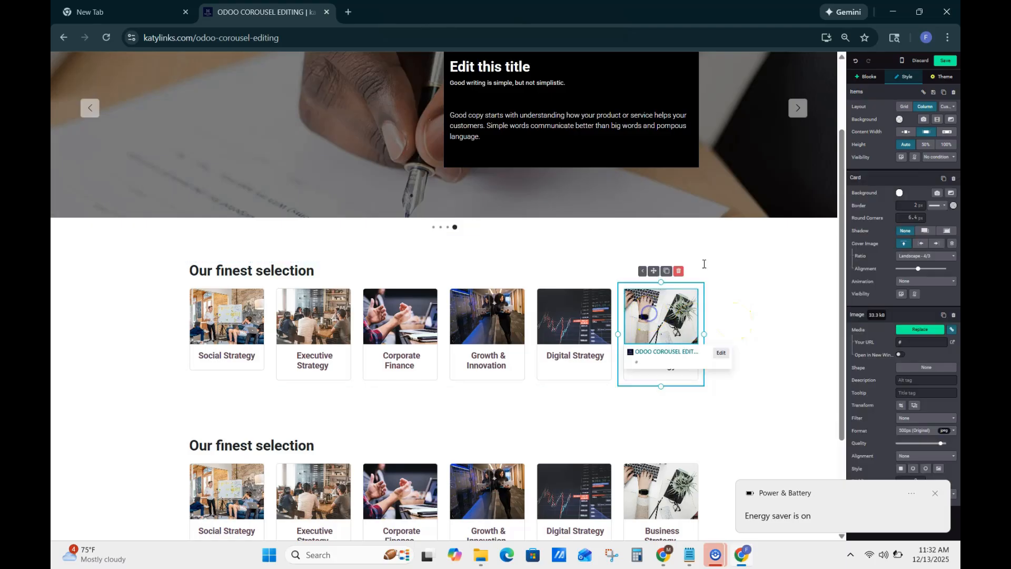
{"action": "left_click", "coordinate": [931, 495]}
{"action": "left_click", "coordinate": [923, 331]}
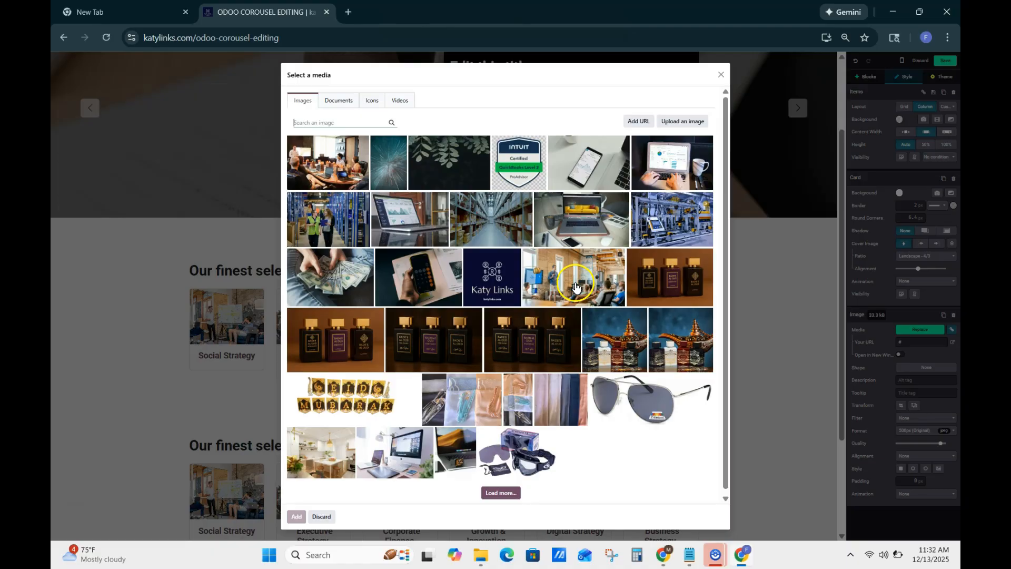
{"action": "left_click", "coordinate": [574, 150]}
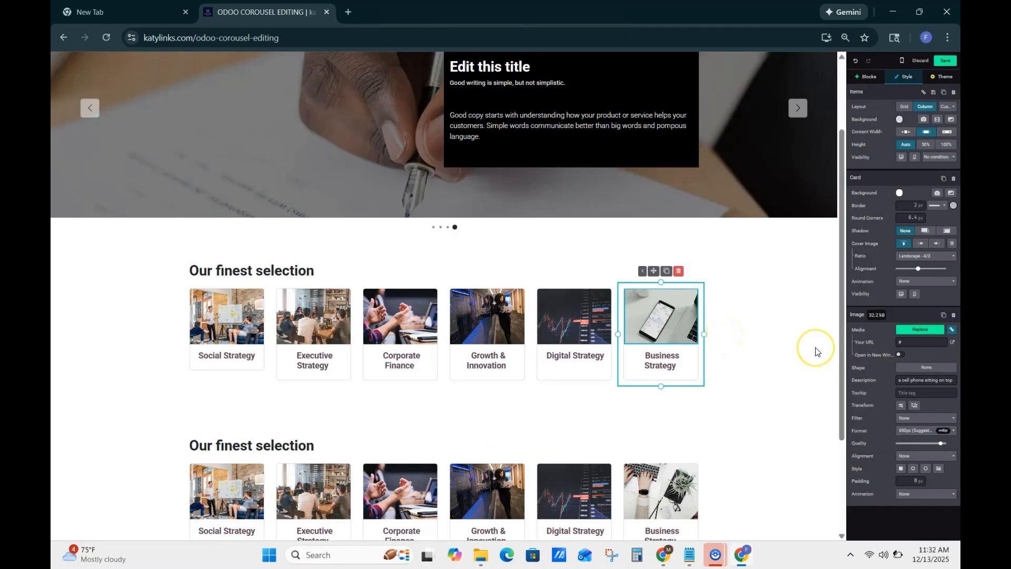
Preview basic geometric and decorative device shapes on the Business Strategy image without applying any
{"action": "left_click", "coordinate": [922, 368]}
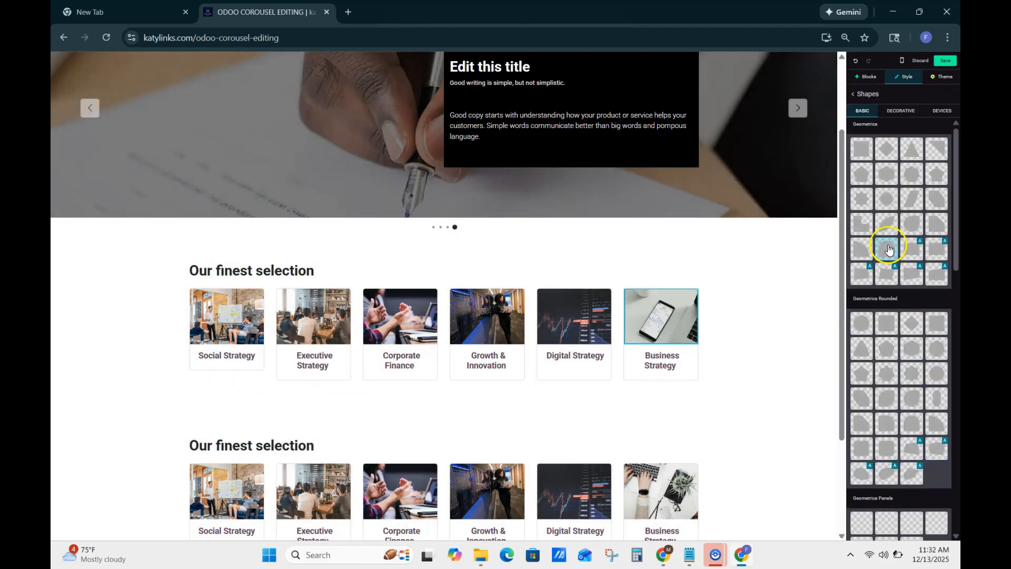
{"action": "left_click", "coordinate": [889, 229]}
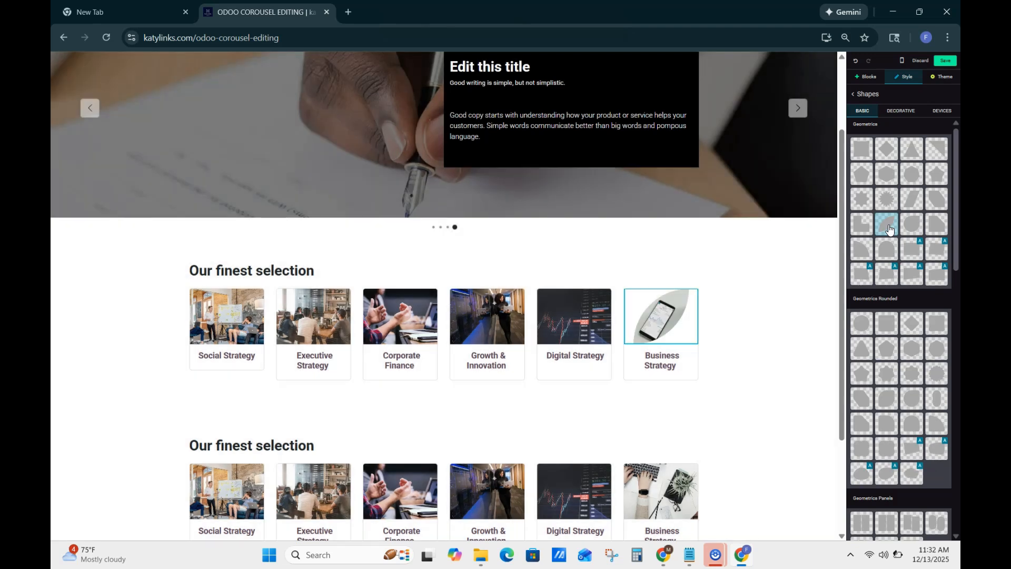
{"action": "left_click", "coordinate": [913, 113]}
{"action": "left_click", "coordinate": [950, 117]}
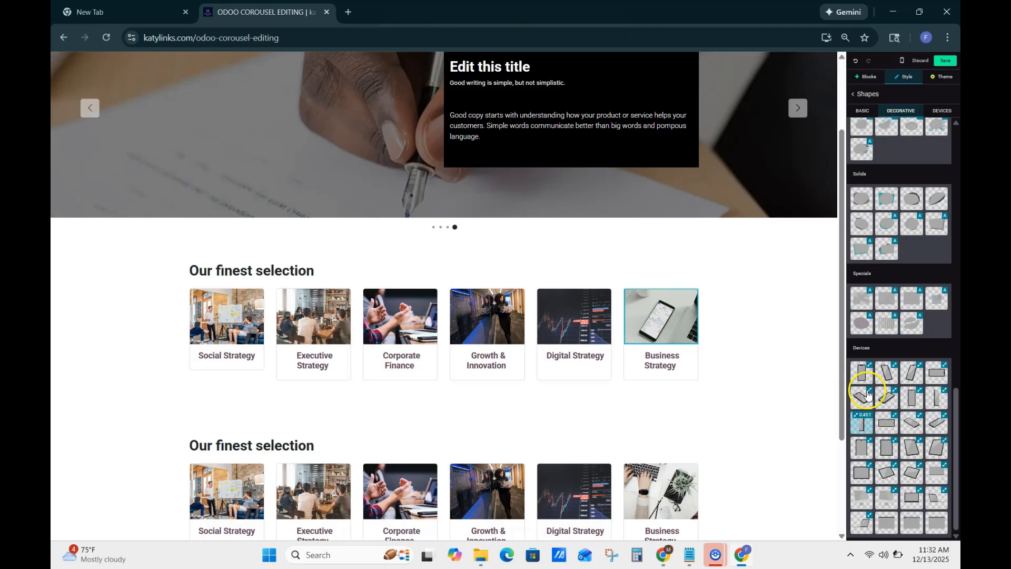
{"action": "left_click", "coordinate": [865, 383]}
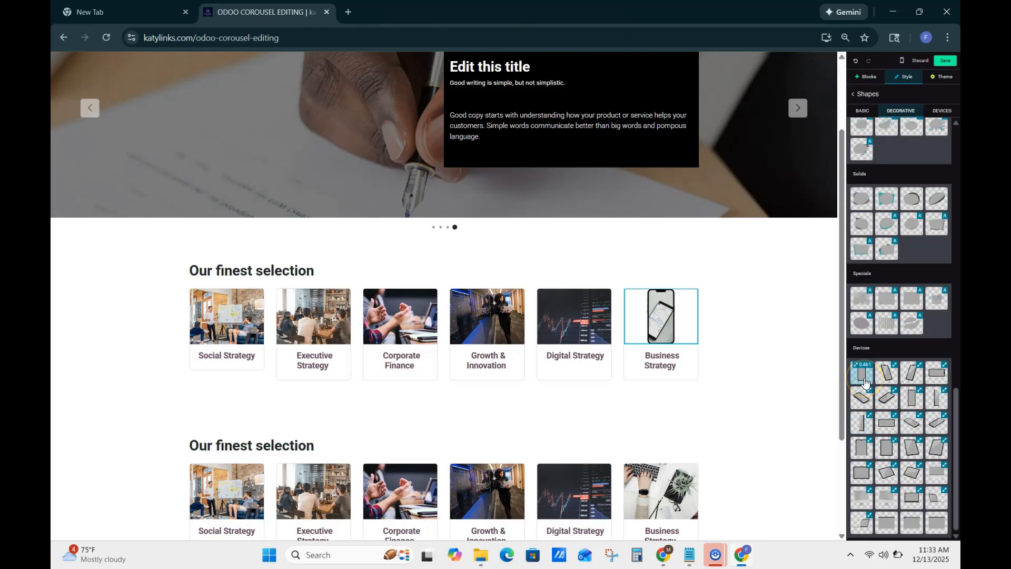
{"action": "left_click", "coordinate": [728, 288]}
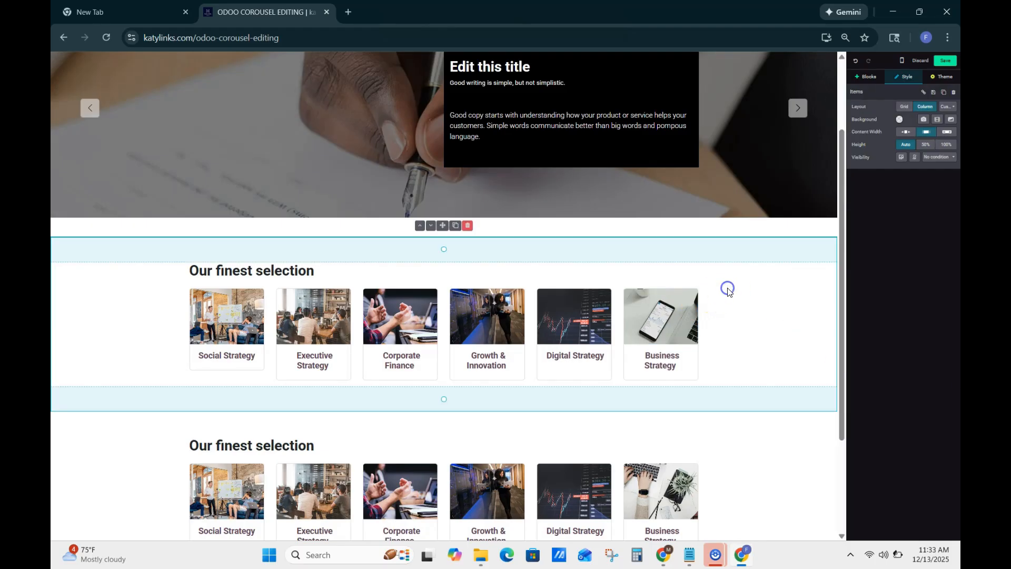
Examine the Business Strategy image's description, tooltip and filter options
{"action": "left_click", "coordinate": [672, 310]}
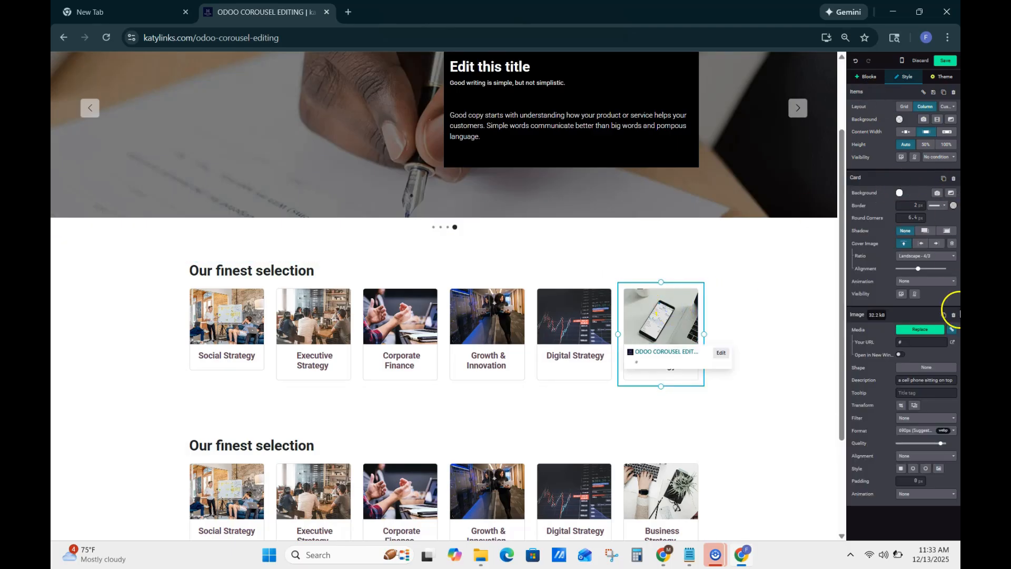
{"action": "left_click", "coordinate": [953, 380]}
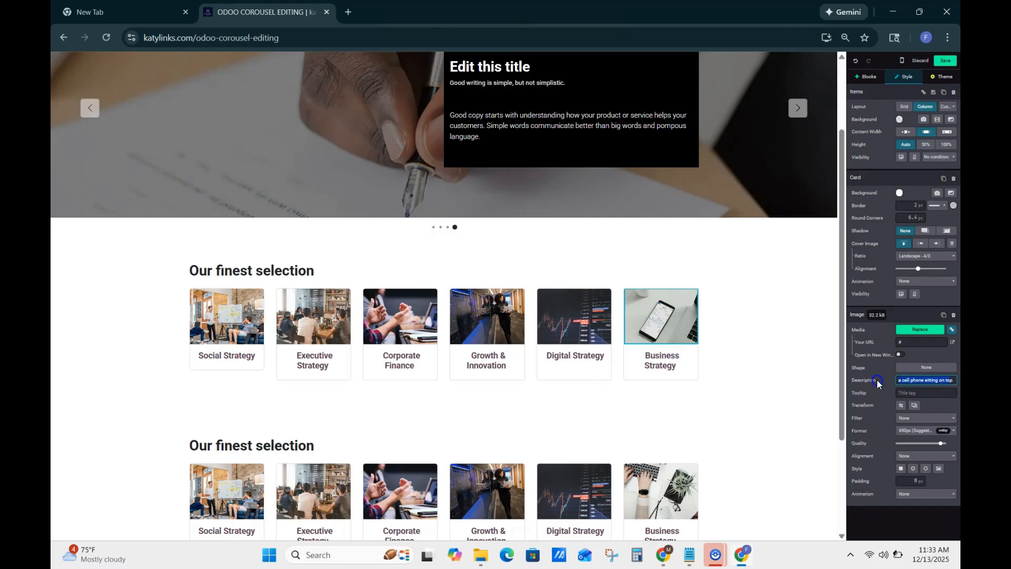
{"action": "left_click", "coordinate": [922, 392]}
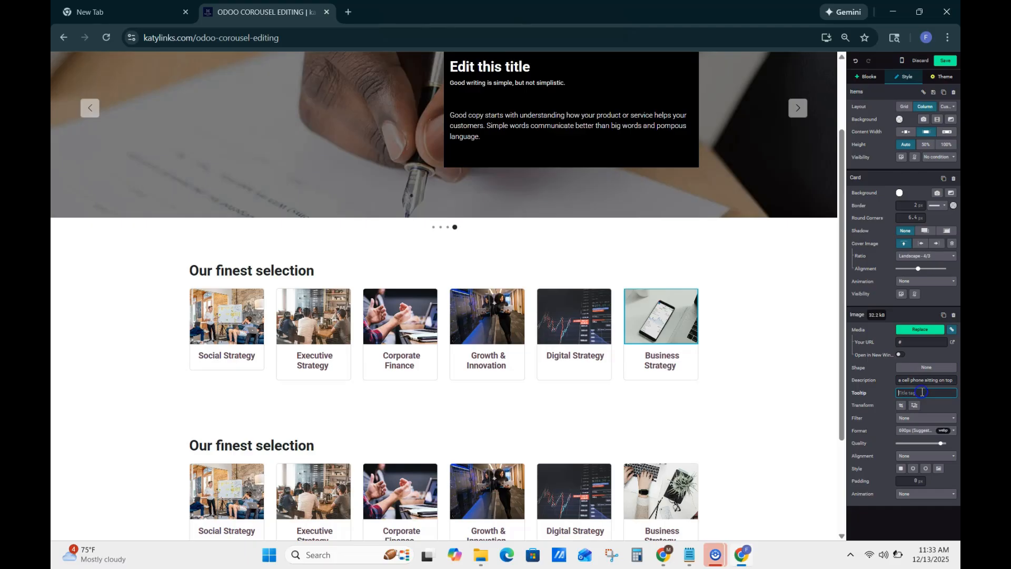
{"action": "left_click", "coordinate": [943, 420]}
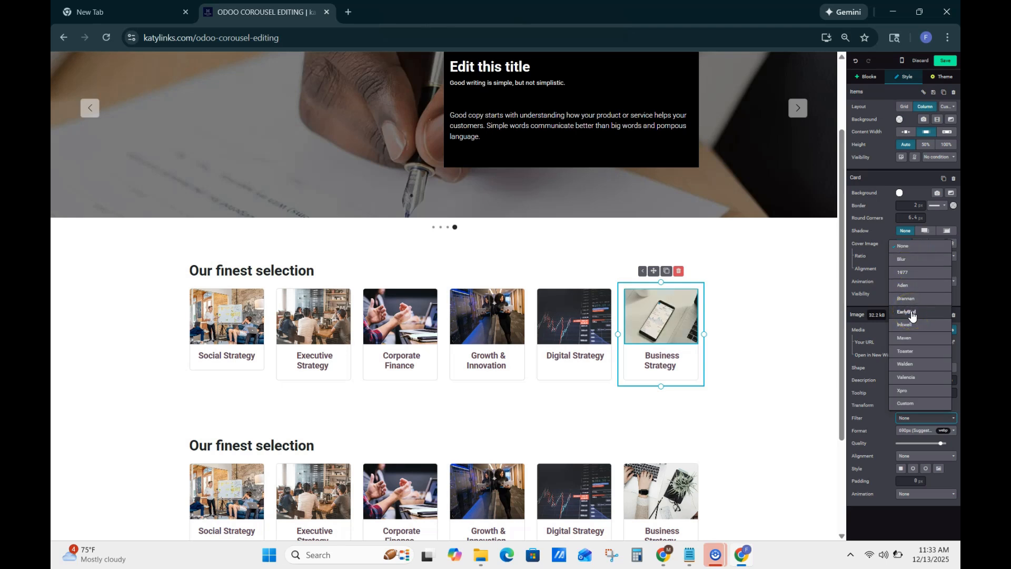
{"action": "left_click", "coordinate": [773, 337]}
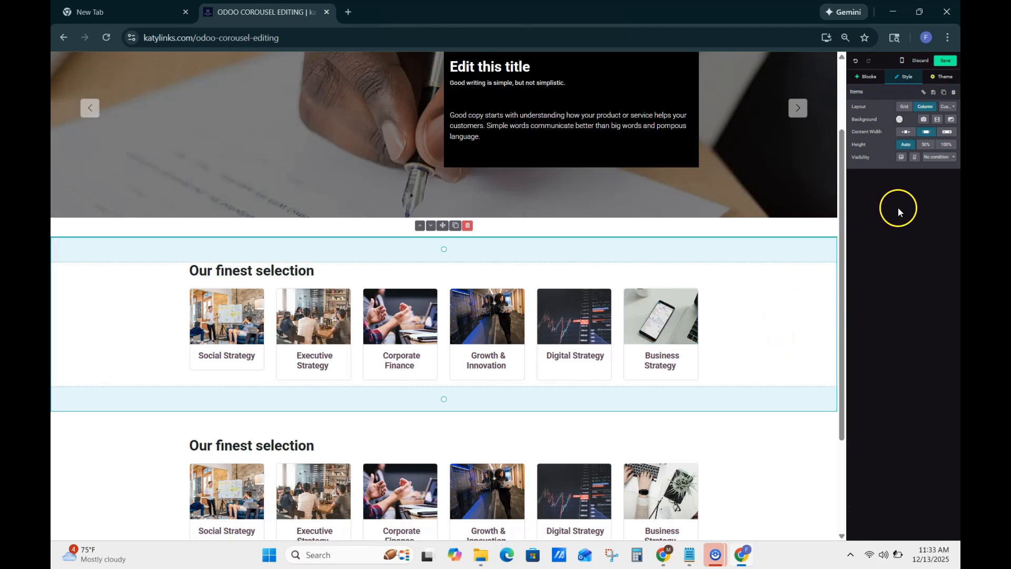
Set the upper "Our finest selection" block's content width to full and preview its height at 100% and 50%
{"action": "left_click", "coordinate": [947, 133]}
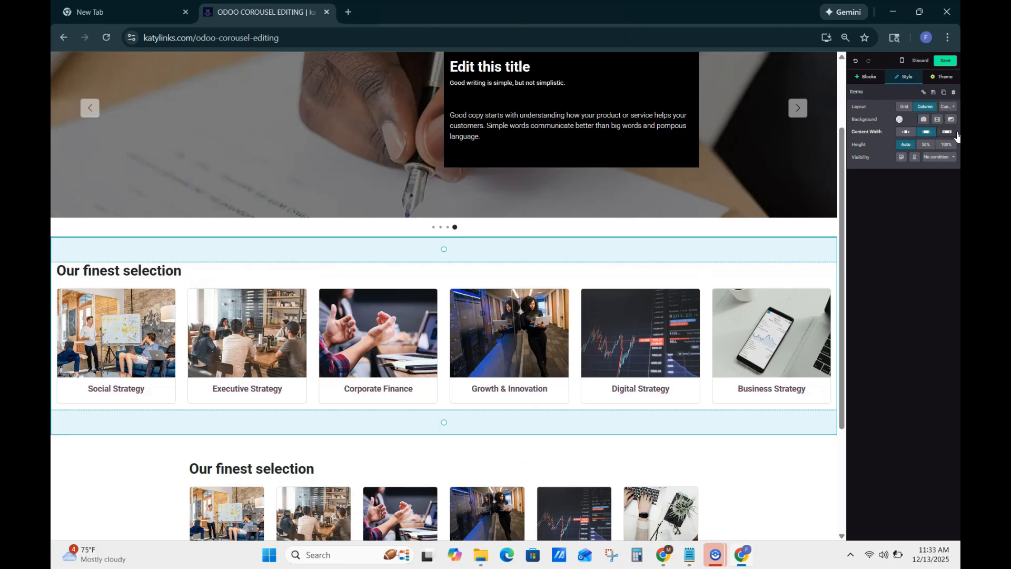
{"action": "left_click", "coordinate": [948, 146]}
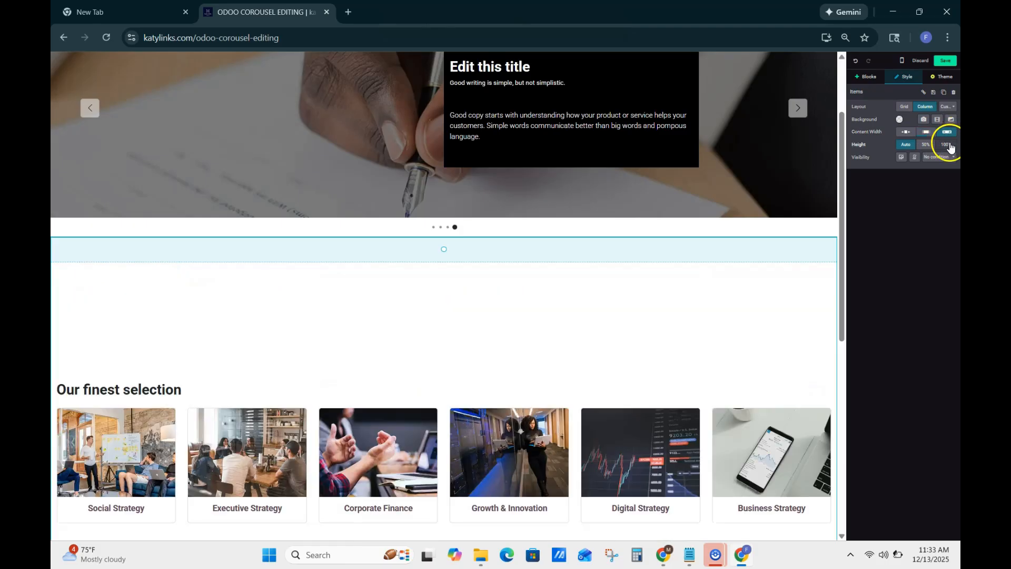
{"action": "left_click", "coordinate": [926, 145]}
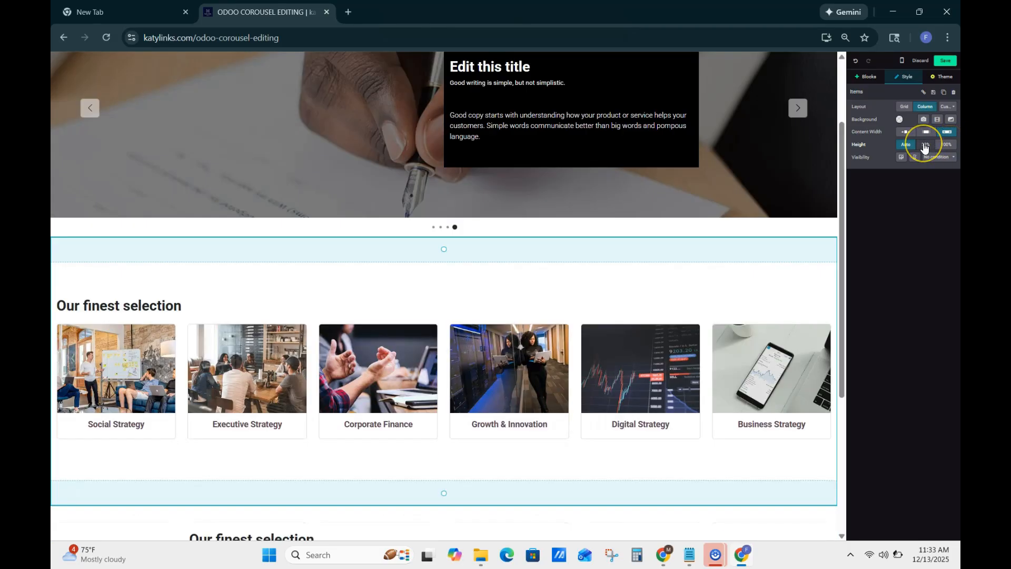
{"action": "left_click", "coordinate": [722, 263]}
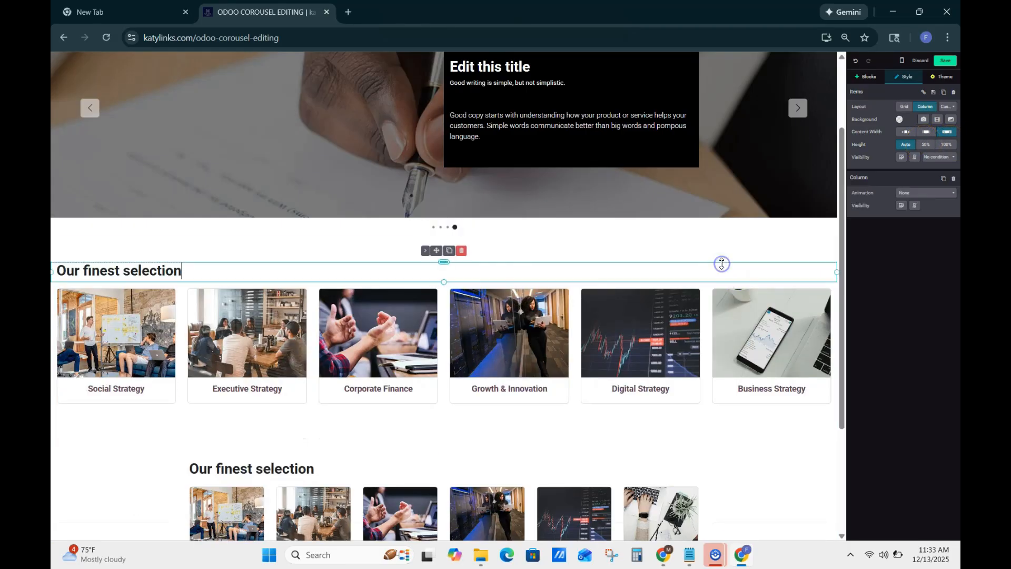
Reduce the spacing above and below the content of the upper "Our finest selection" block
{"action": "left_click", "coordinate": [633, 417]}
{"action": "left_click_drag", "start_coordinate": [450, 244], "coordinate": [446, 214]}
{"action": "left_click_drag", "start_coordinate": [444, 398], "coordinate": [452, 355]}
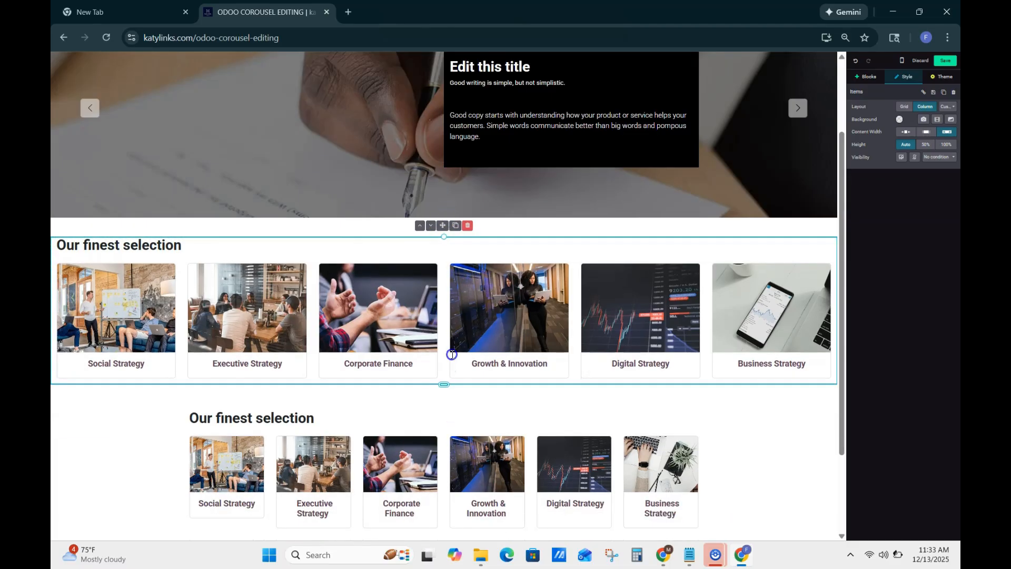
{"action": "left_click", "coordinate": [707, 244]}
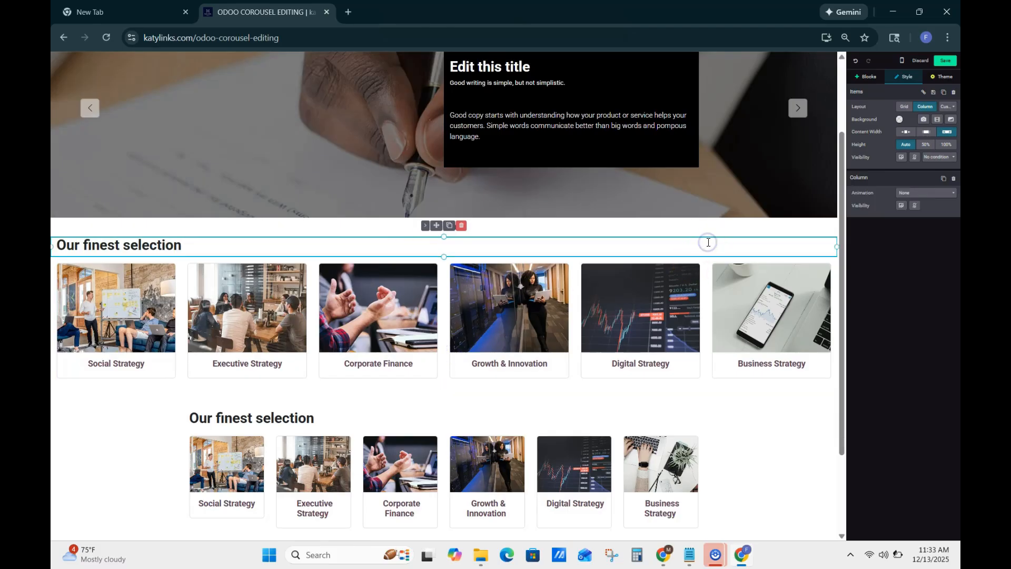
Switch to the mobile preview and set the Executive Strategy card's border colour to black
{"action": "left_click", "coordinate": [903, 61]}
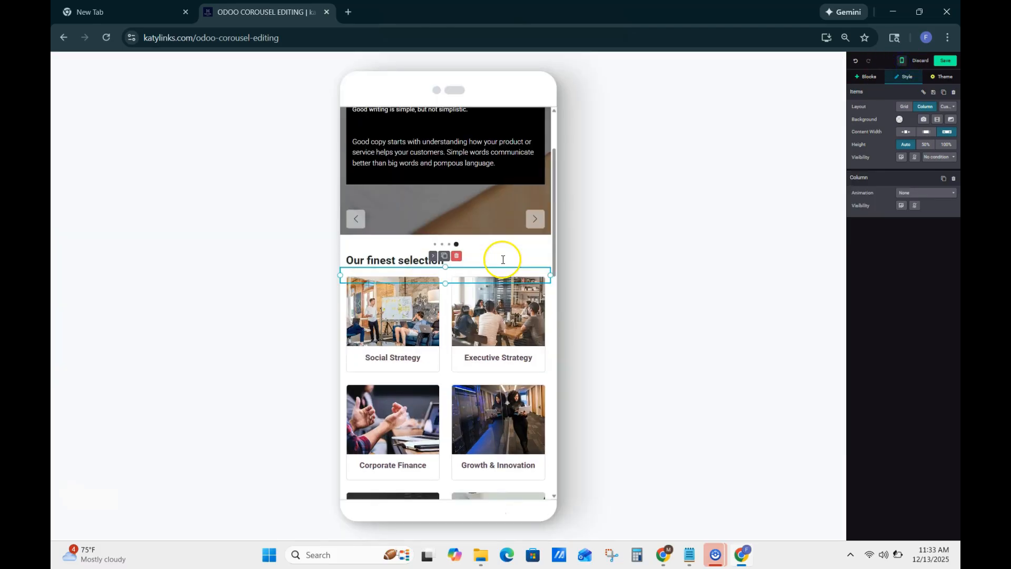
{"action": "left_click", "coordinate": [514, 334]}
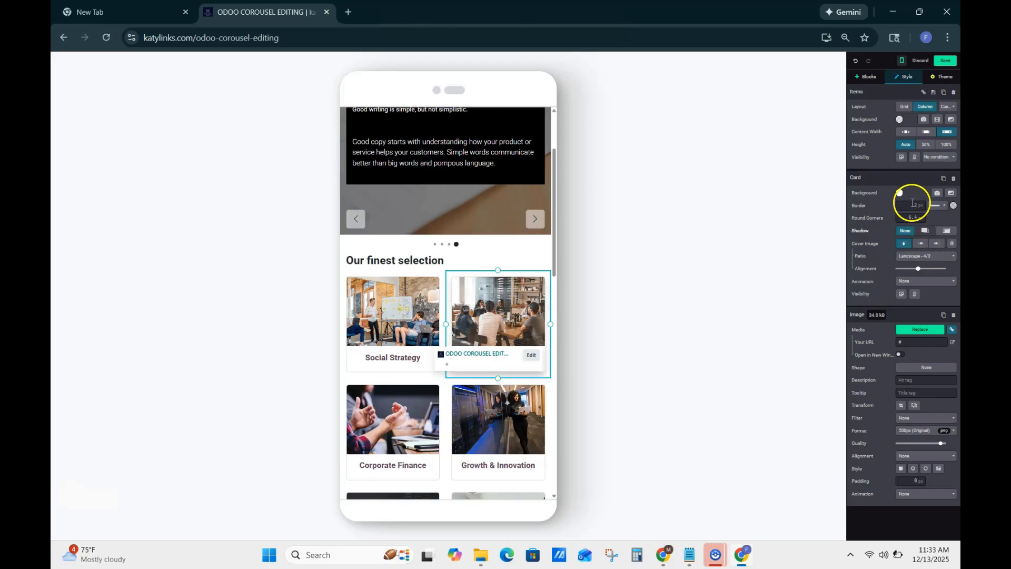
{"action": "left_click", "coordinate": [954, 206]}
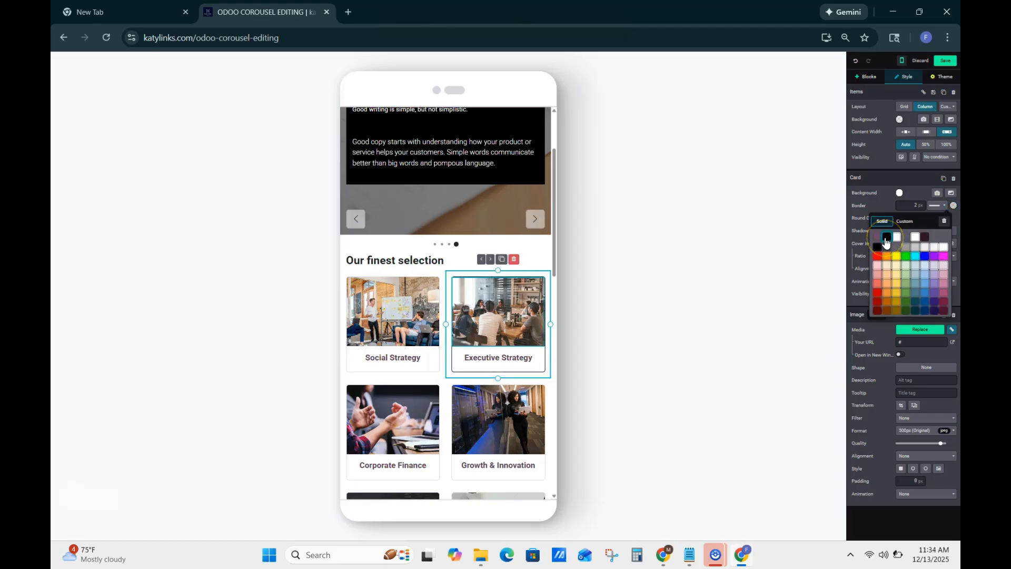
{"action": "left_click", "coordinate": [886, 240]}
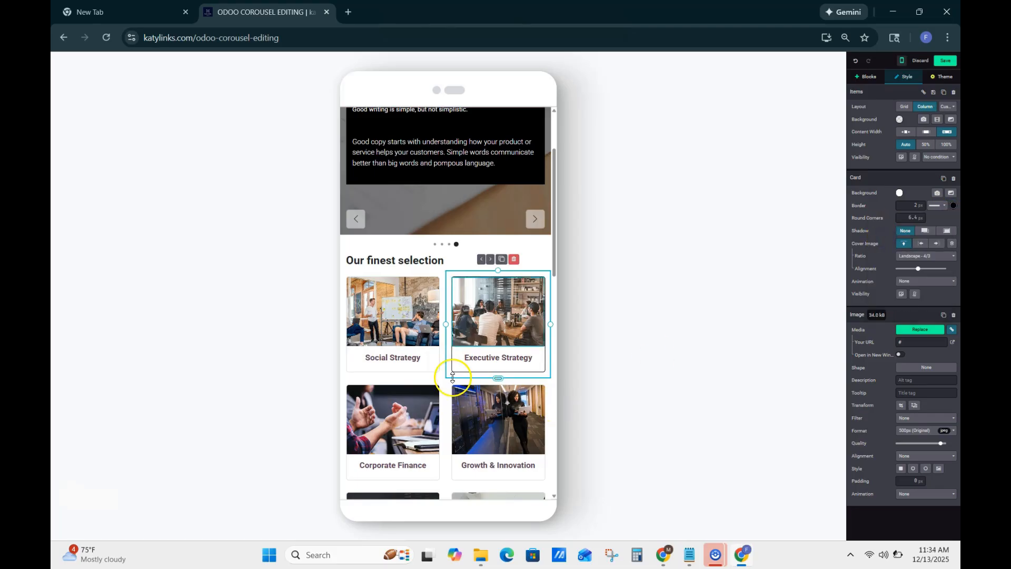
{"action": "left_click", "coordinate": [428, 390]}
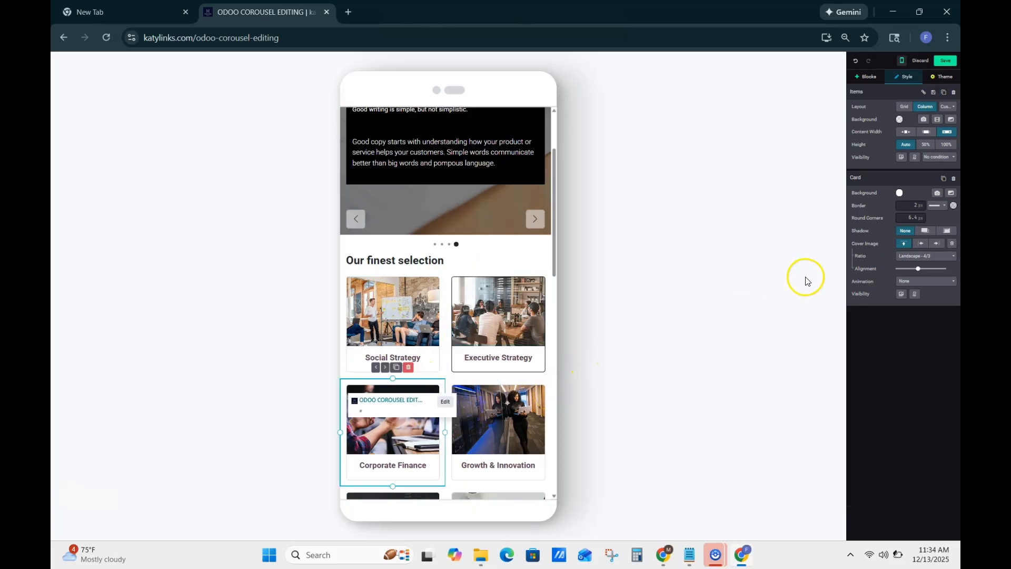
{"action": "left_click", "coordinate": [519, 260]}
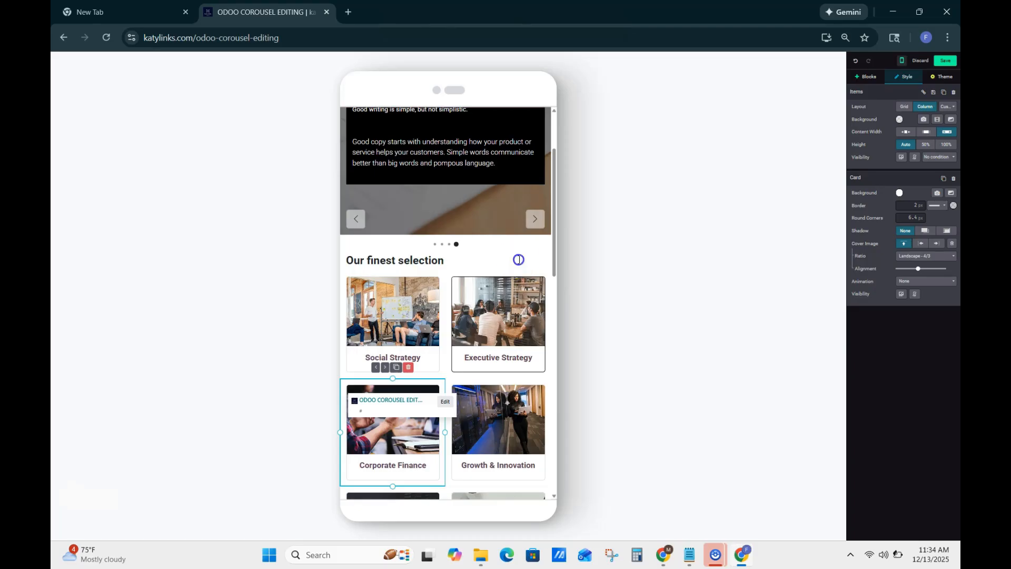
{"action": "left_click", "coordinate": [494, 378]}
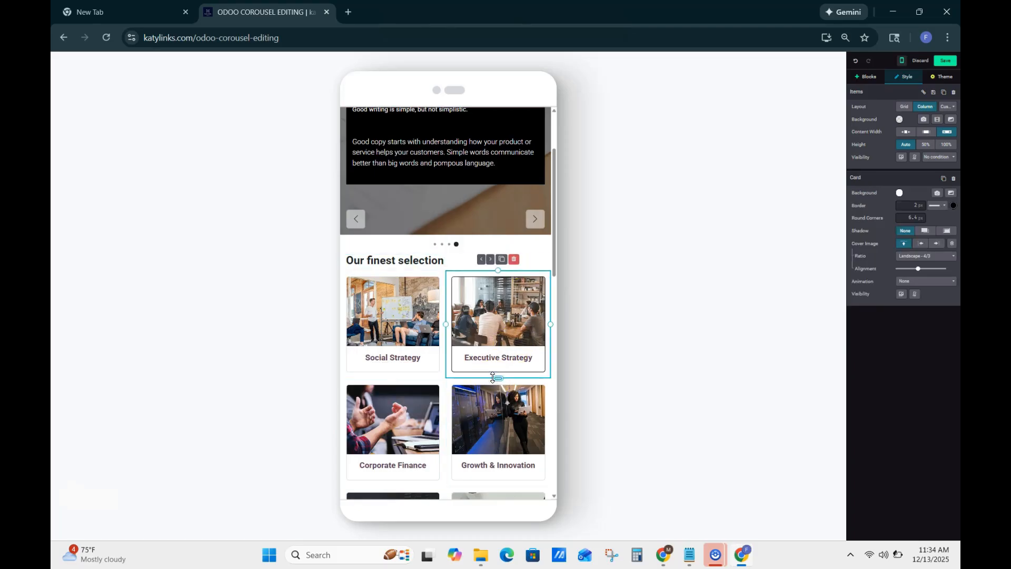
Center-align the "Our finest selection" heading above the cards
{"action": "left_click", "coordinate": [453, 258]}
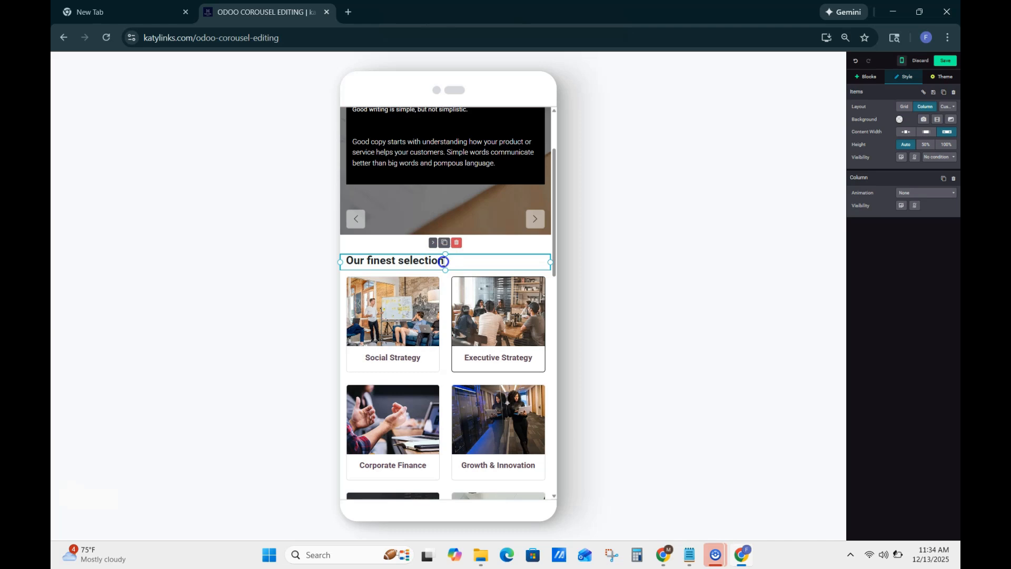
{"action": "left_click_drag", "start_coordinate": [444, 261], "coordinate": [347, 260]}
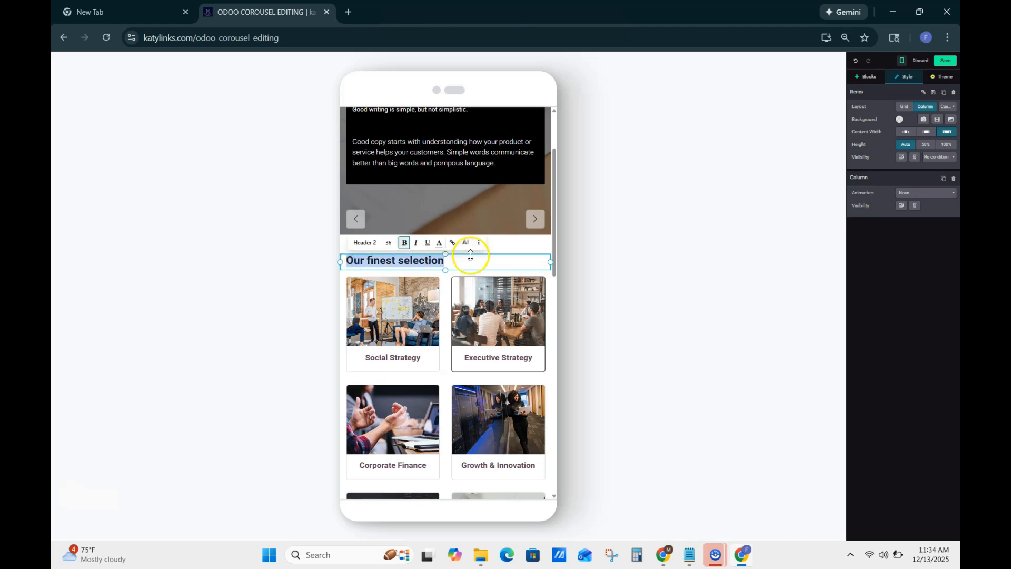
{"action": "left_click", "coordinate": [499, 243]}
{"action": "left_click", "coordinate": [511, 258]}
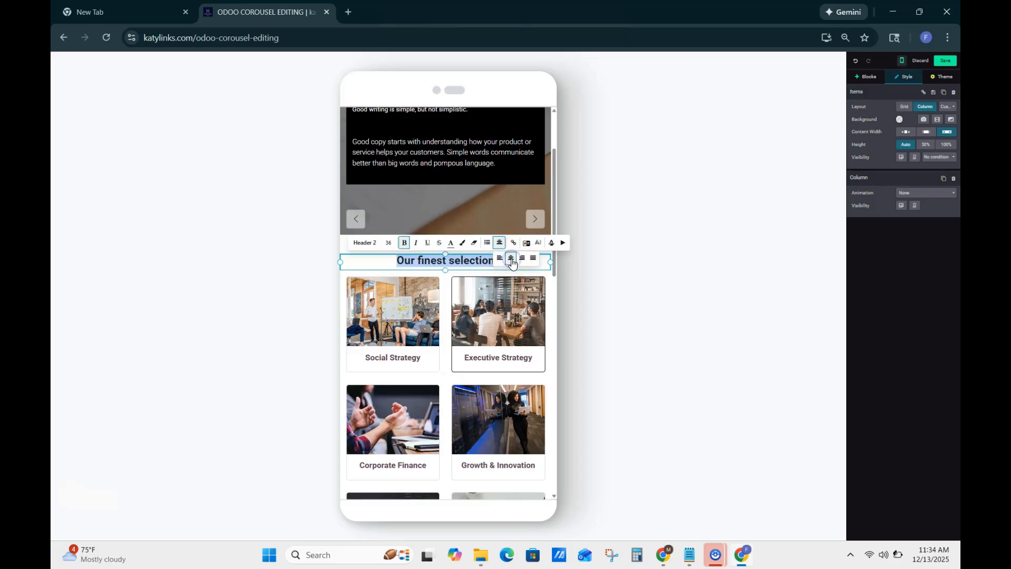
{"action": "left_click", "coordinate": [542, 298]}
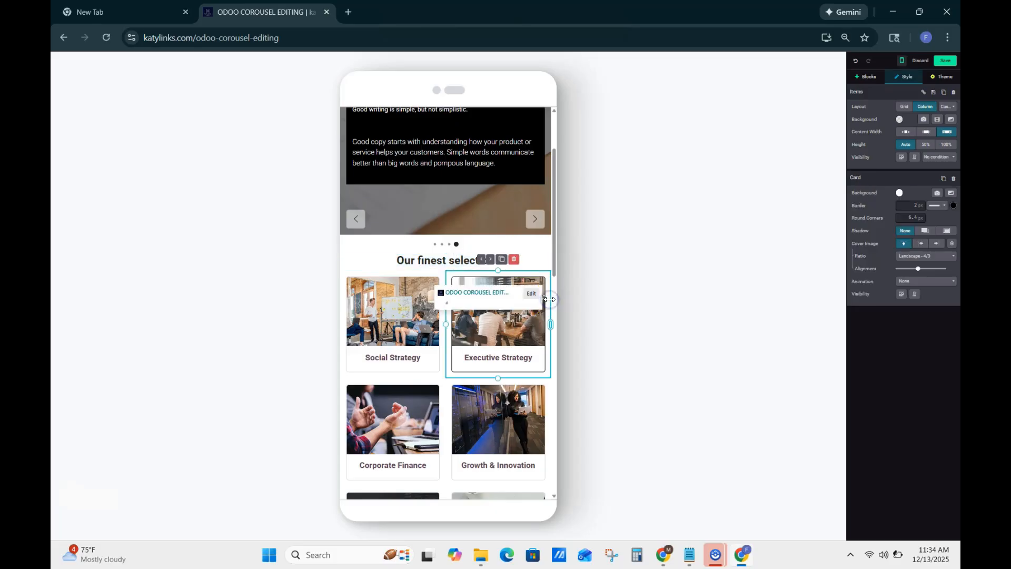
{"action": "left_click", "coordinate": [903, 205]}
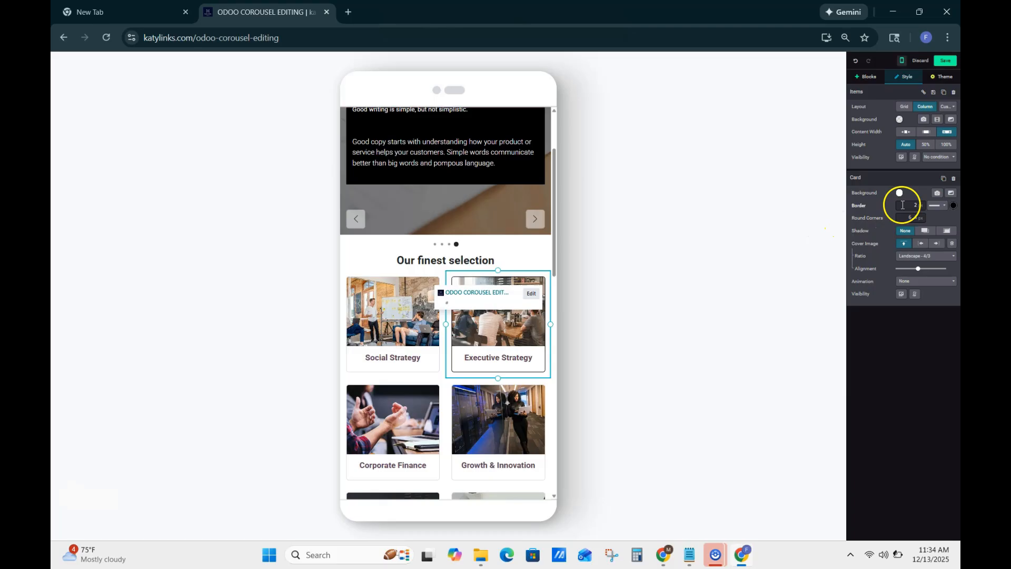
Check the video option for the Social Strategy card's media and replace its image with the solid star icon
{"action": "left_click", "coordinate": [403, 311]}
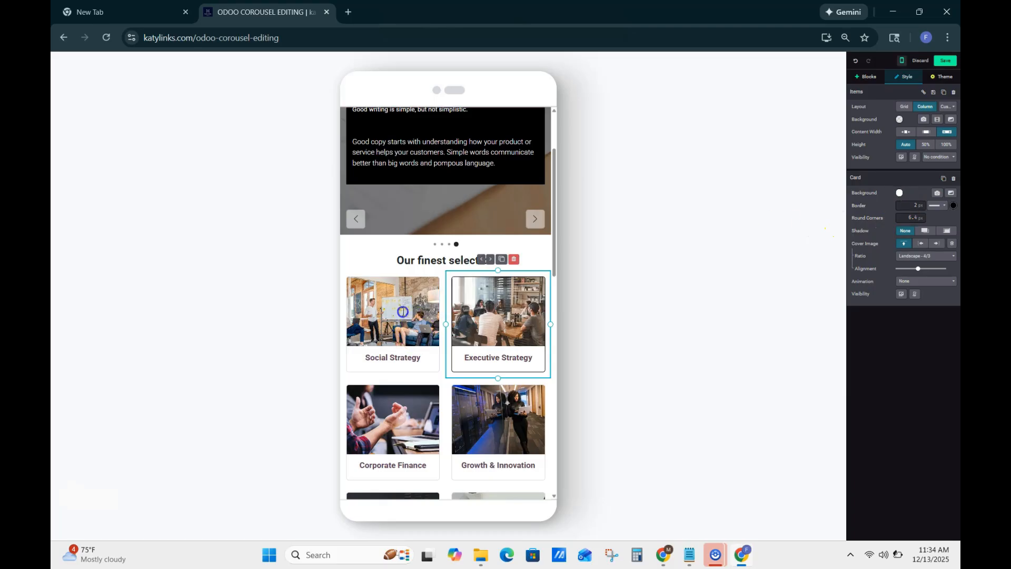
{"action": "left_click", "coordinate": [917, 329]}
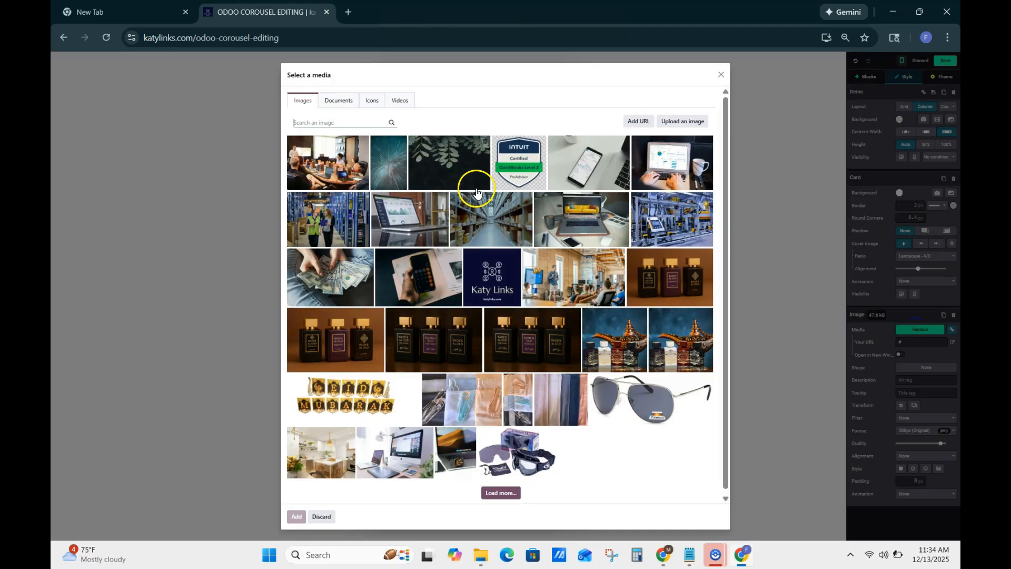
{"action": "left_click", "coordinate": [400, 98]}
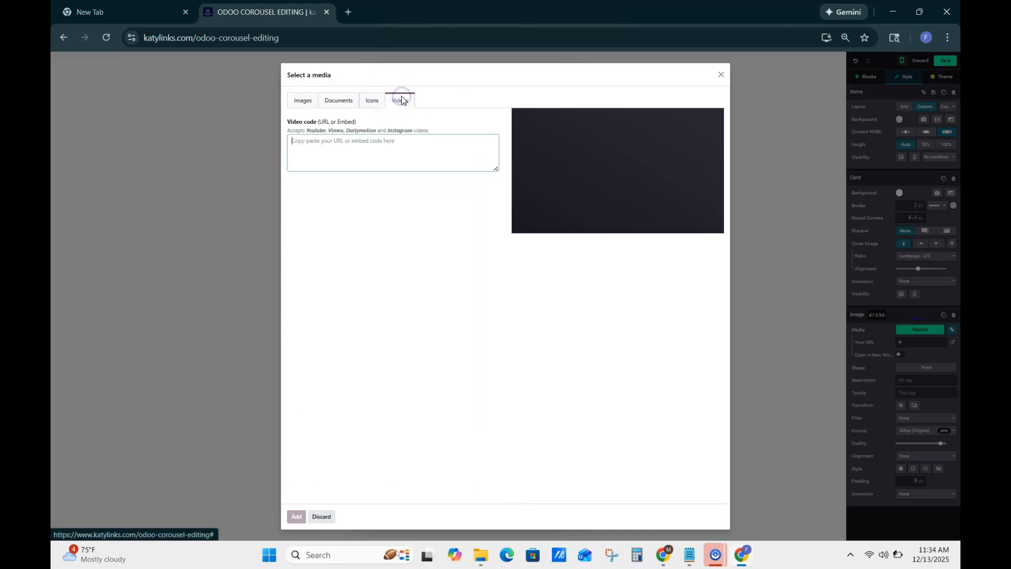
{"action": "left_click", "coordinate": [342, 146]}
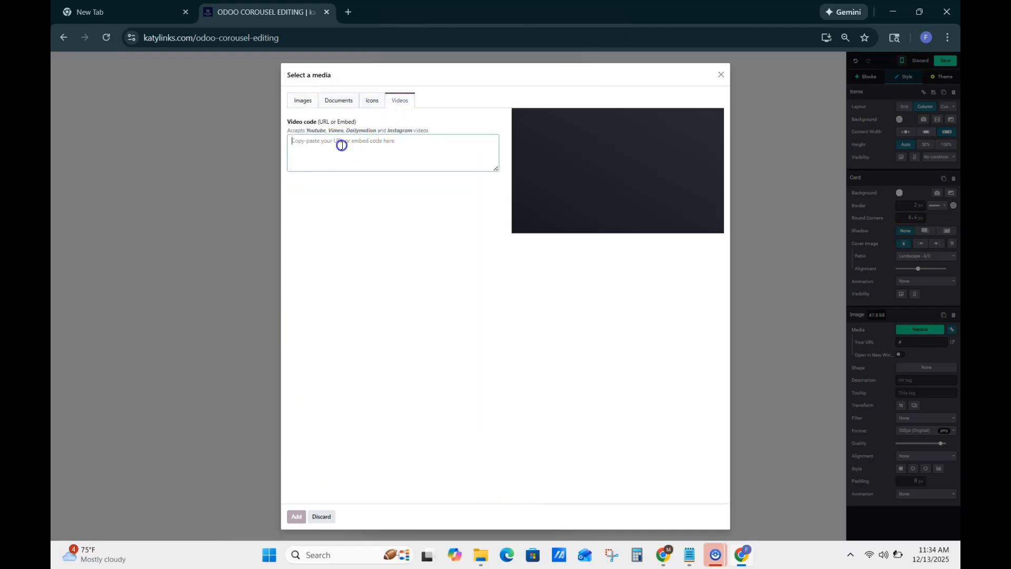
{"action": "left_click", "coordinate": [374, 100]}
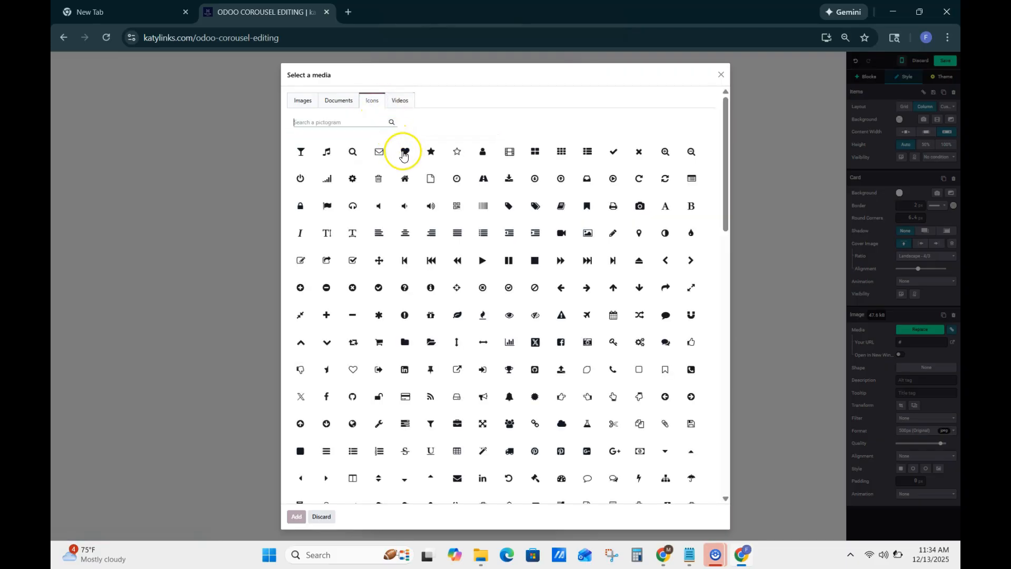
{"action": "left_click", "coordinate": [430, 154]}
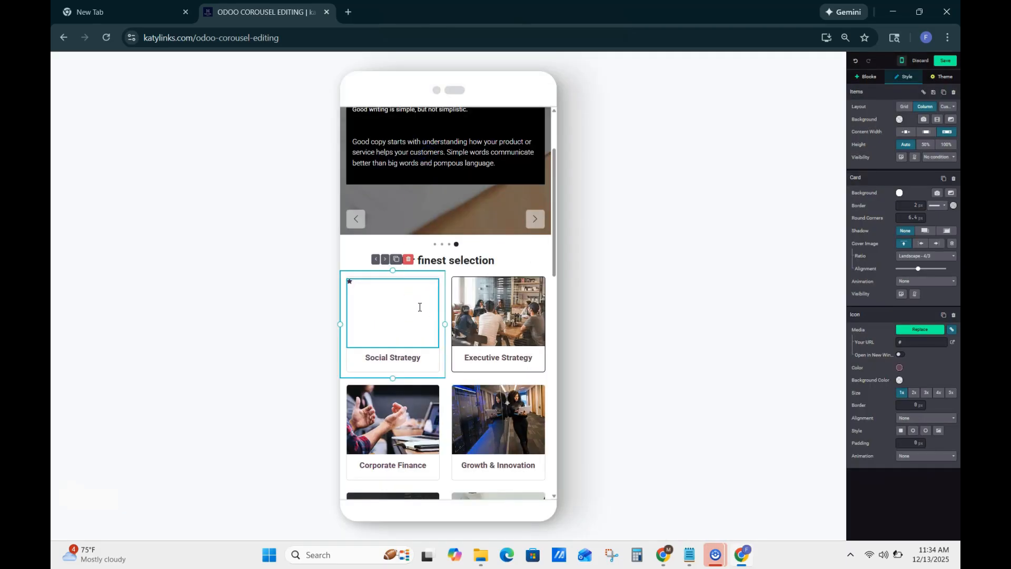
Set the Social Strategy star icon's size to 5x and raise the card's cover image alignment close to its maximum
{"action": "left_click", "coordinate": [952, 393]}
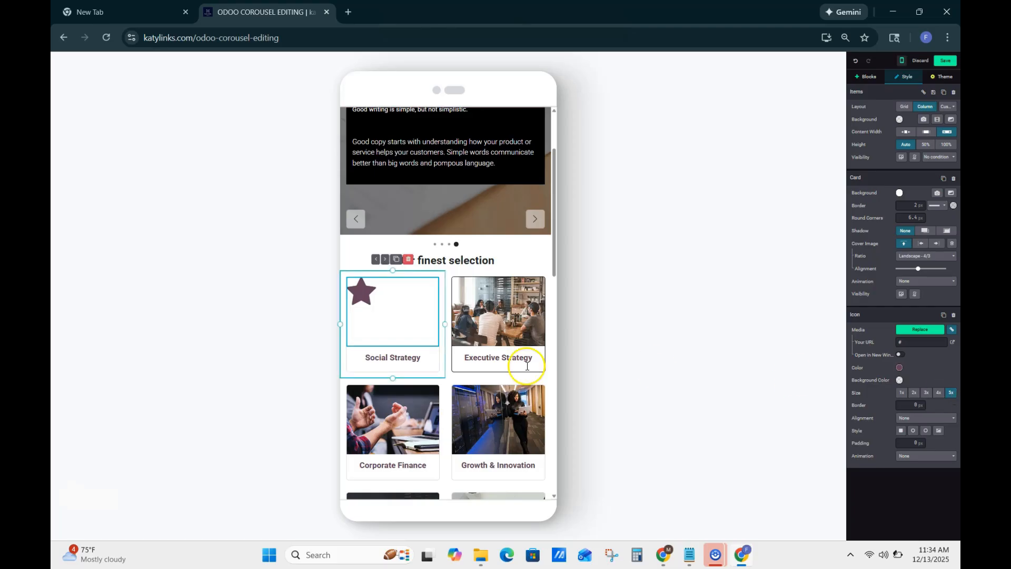
{"action": "left_click", "coordinate": [368, 291]}
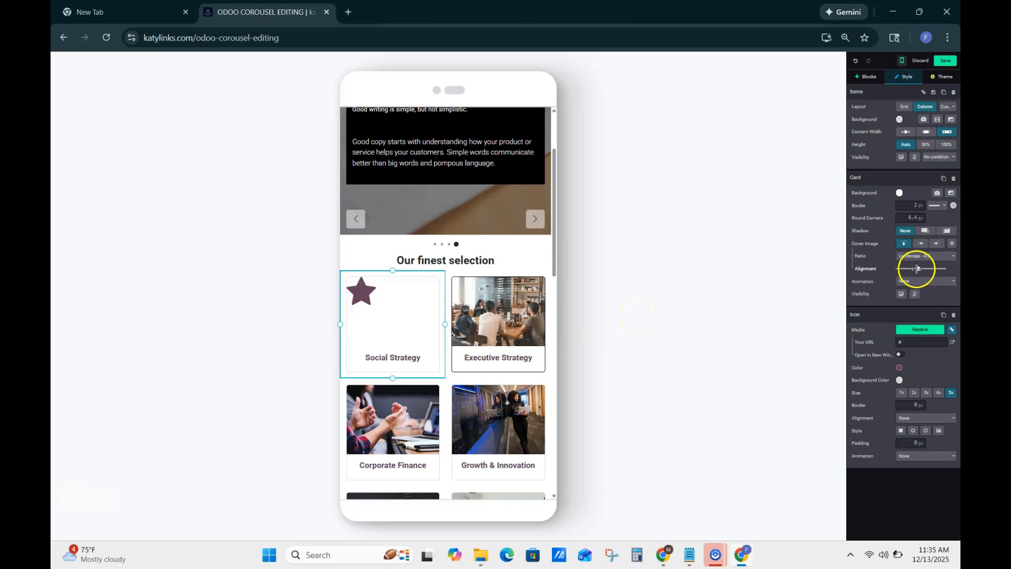
{"action": "left_click_drag", "start_coordinate": [918, 269], "coordinate": [942, 269]}
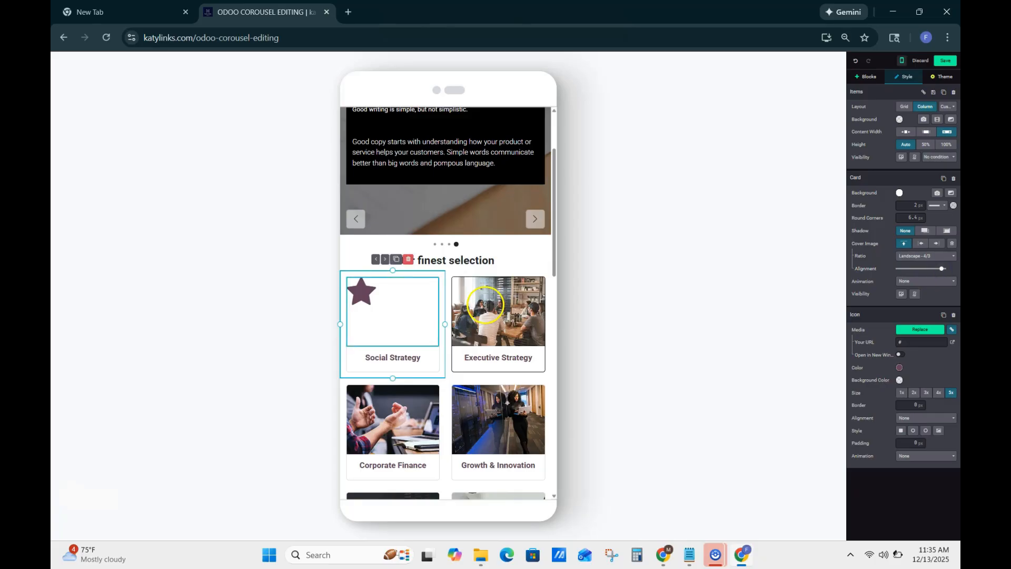
{"action": "double_click", "coordinate": [384, 310]}
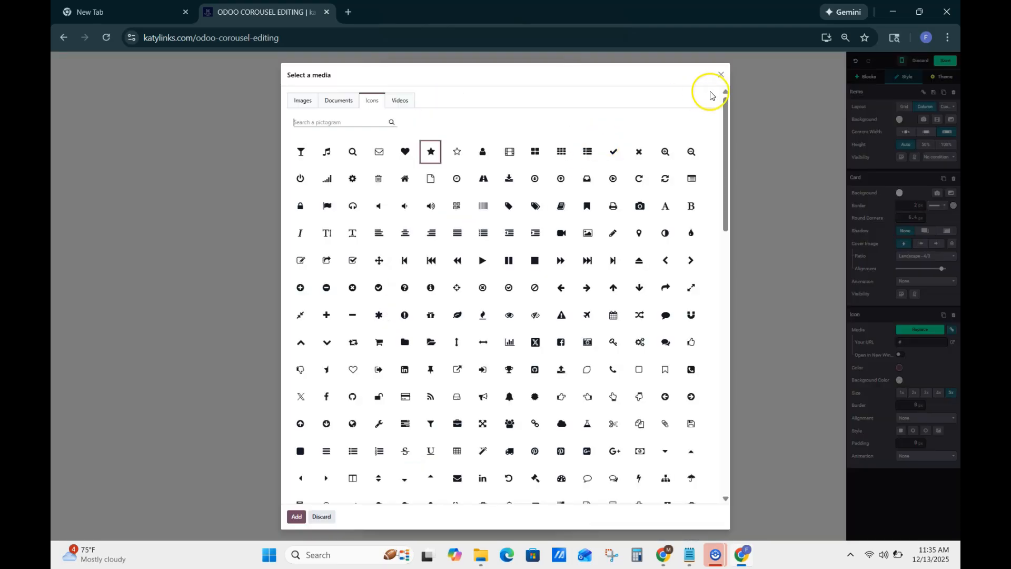
{"action": "left_click", "coordinate": [721, 77]}
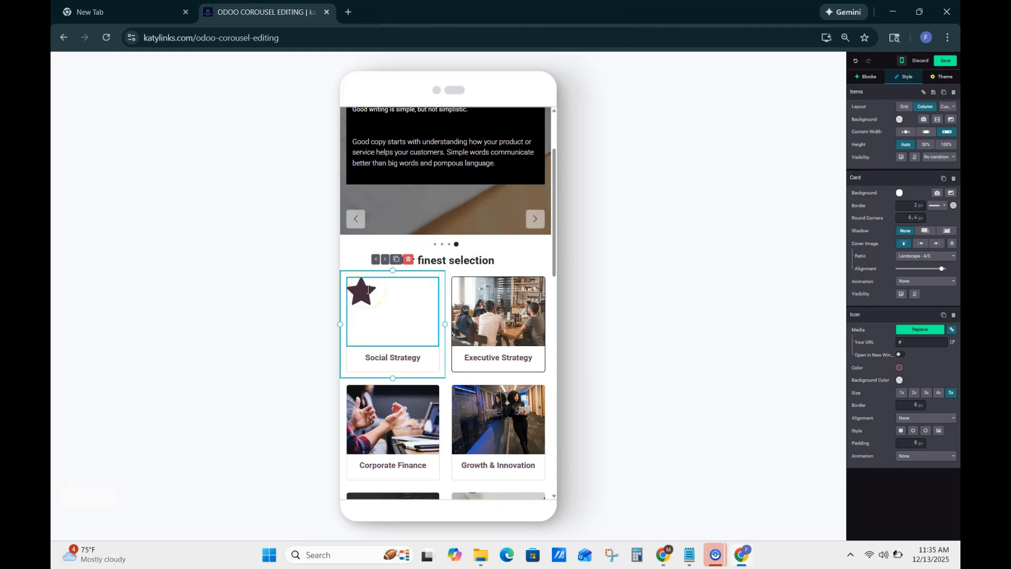
Open the cover image ratio choices for the Social Strategy card and preview the Square ratio
{"action": "left_click", "coordinate": [368, 289]}
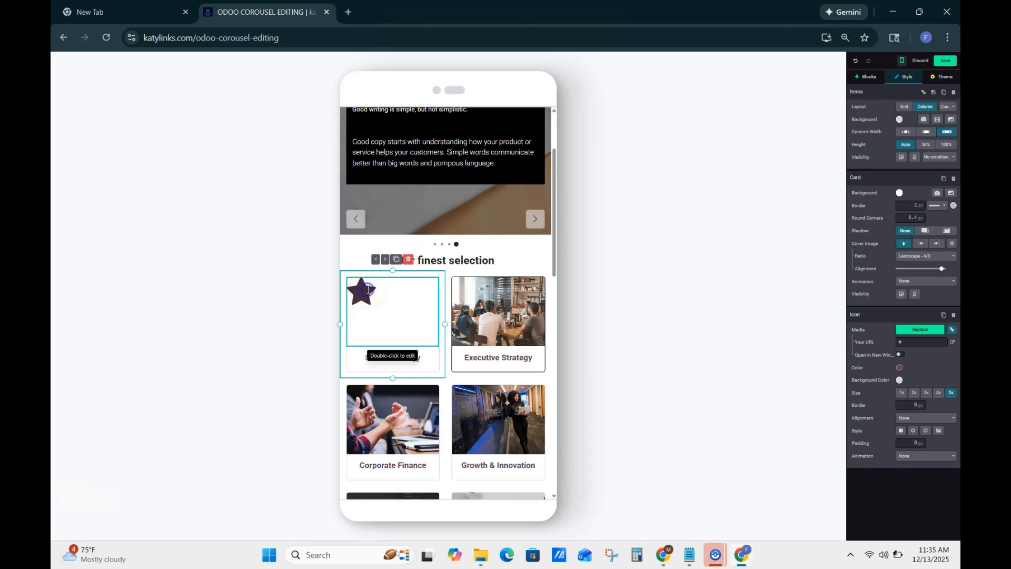
{"action": "left_click", "coordinate": [915, 257]}
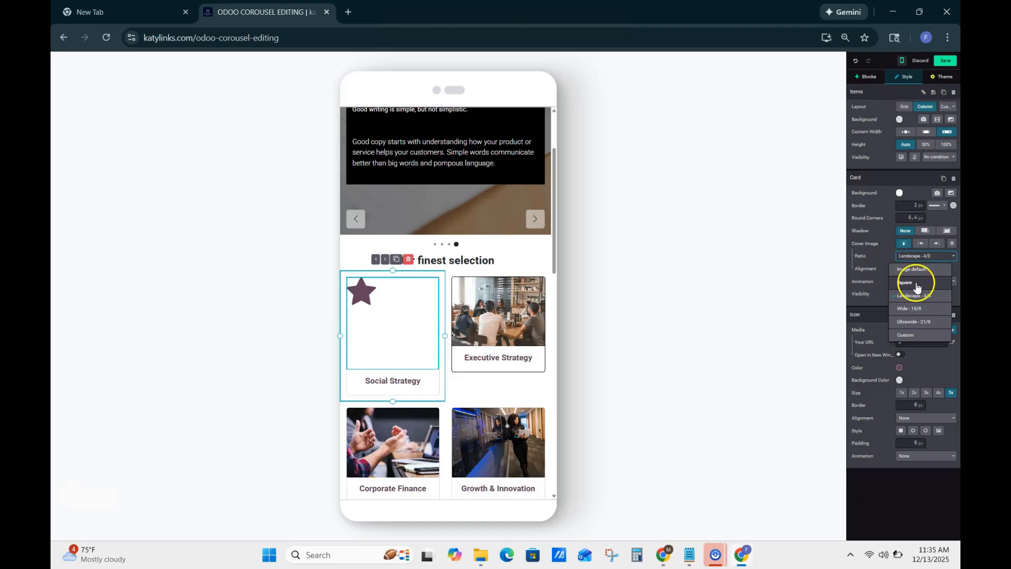